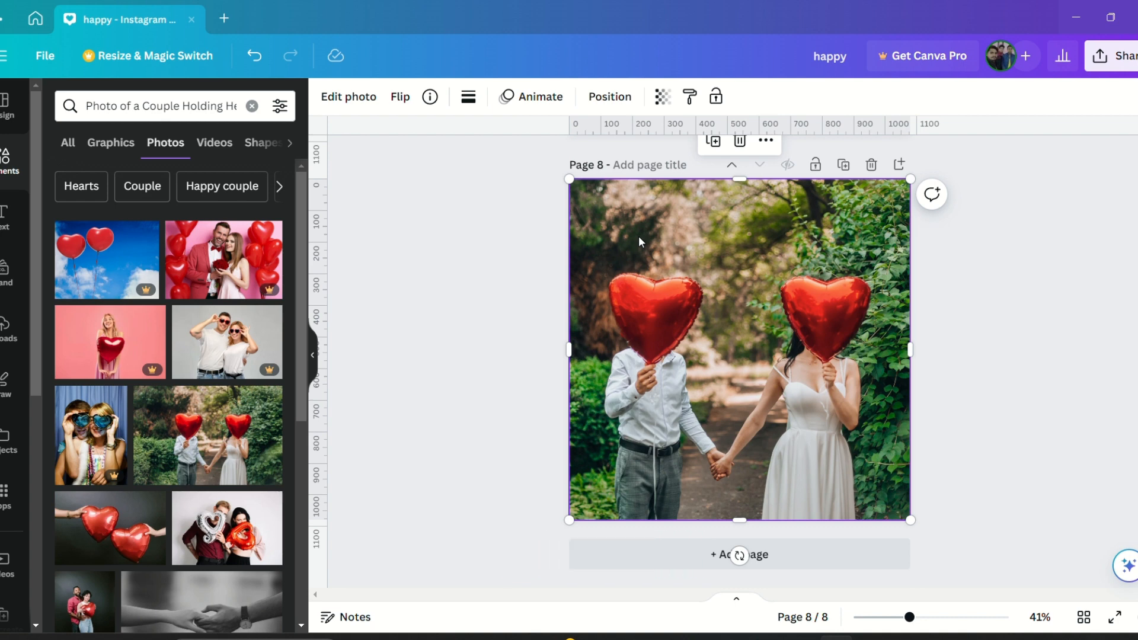
- Add a "happy" text over the couple photo, set in the Twister font with the uppercase setting off
{"action": "type", "text": "tHAPPU"}
{"action": "key", "text": "BackSpace"}
{"action": "type", "text": "Y"}
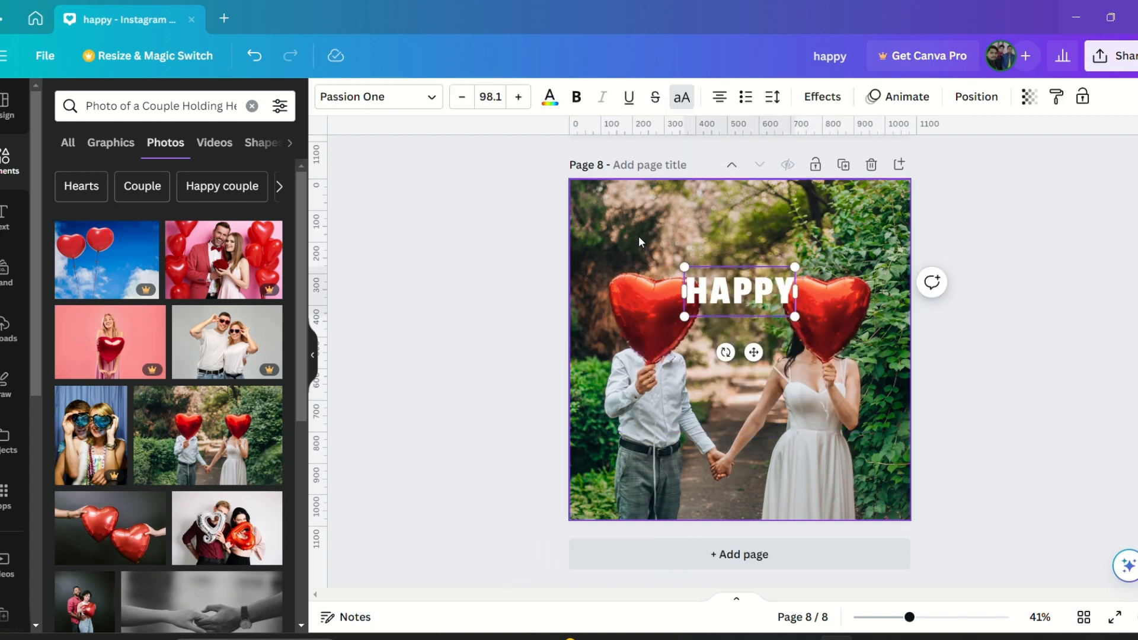
{"action": "left_click", "coordinate": [431, 96]}
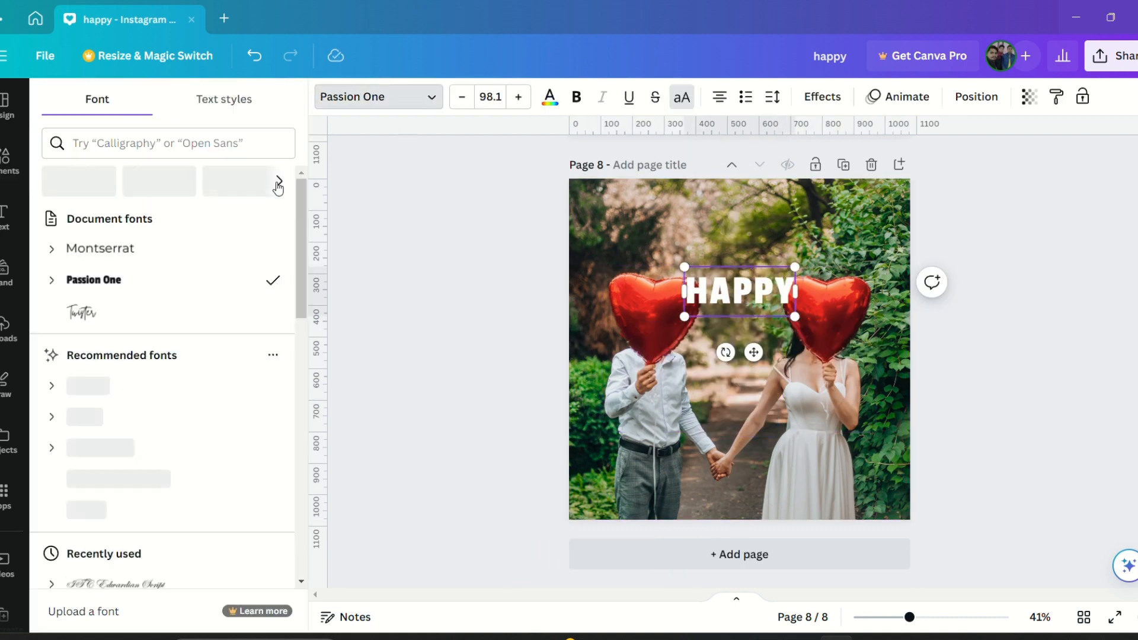
{"action": "left_click", "coordinate": [140, 325]}
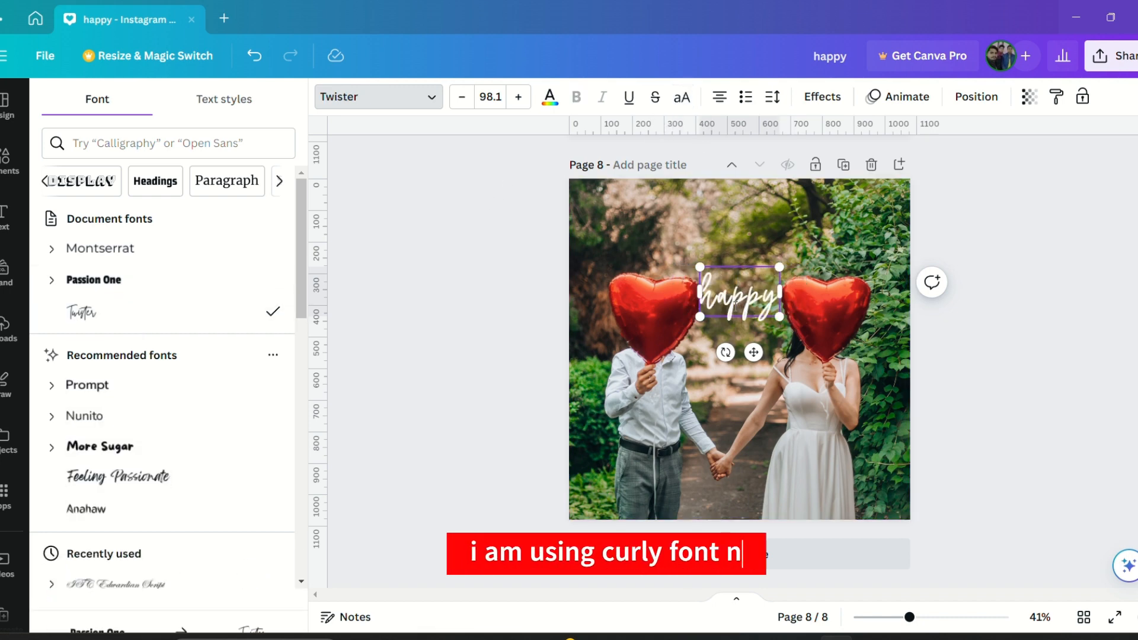
- Move the "happy" text up to the upper centre of the photo, above the balloons
{"action": "left_click", "coordinate": [745, 336]}
{"action": "left_click", "coordinate": [743, 303]}
{"action": "left_click_drag", "start_coordinate": [753, 352], "coordinate": [749, 279]}
{"action": "left_click", "coordinate": [766, 159]}
{"action": "left_click_drag", "start_coordinate": [765, 227], "coordinate": [756, 286]}
{"action": "double_click", "coordinate": [756, 286]}
{"action": "key", "text": "BackSpace"}
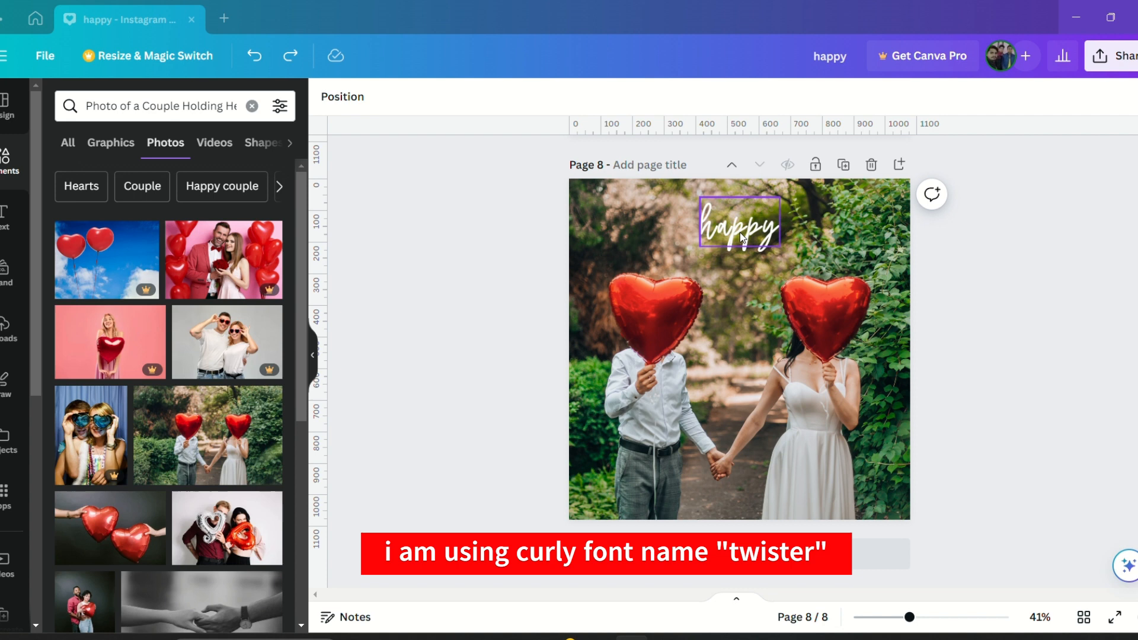
- Duplicate the "happy" text, place the copy below it and change its wording to "valentine day"
{"action": "left_click", "coordinate": [748, 227]}
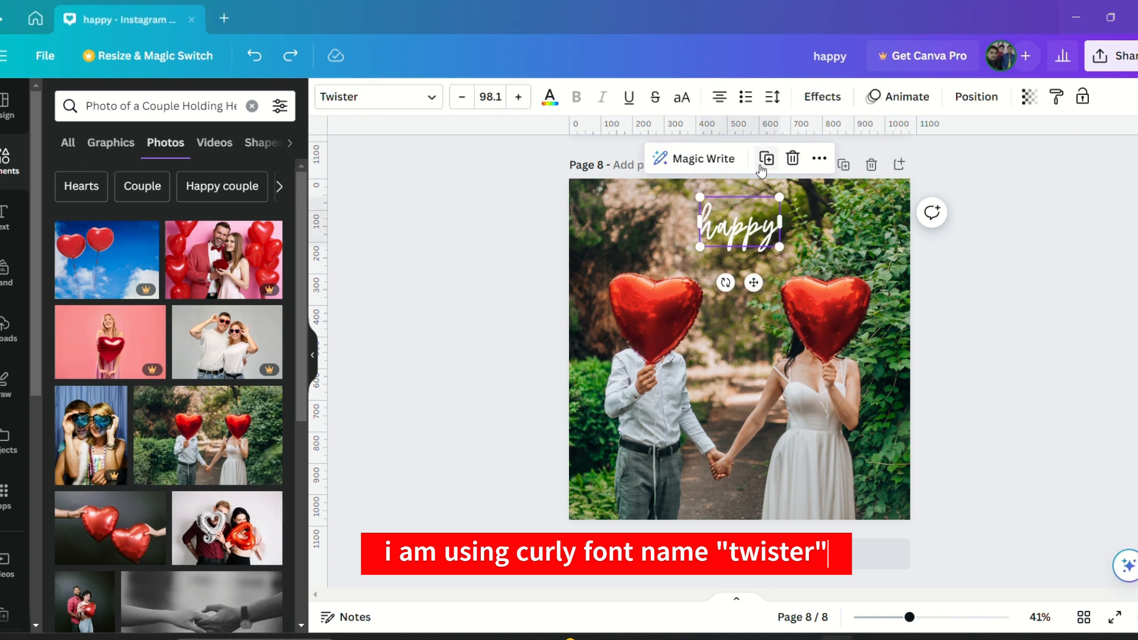
{"action": "left_click", "coordinate": [762, 165]}
{"action": "left_click_drag", "start_coordinate": [752, 219], "coordinate": [735, 271]}
{"action": "double_click", "coordinate": [735, 272]}
{"action": "type", "text": "va"}
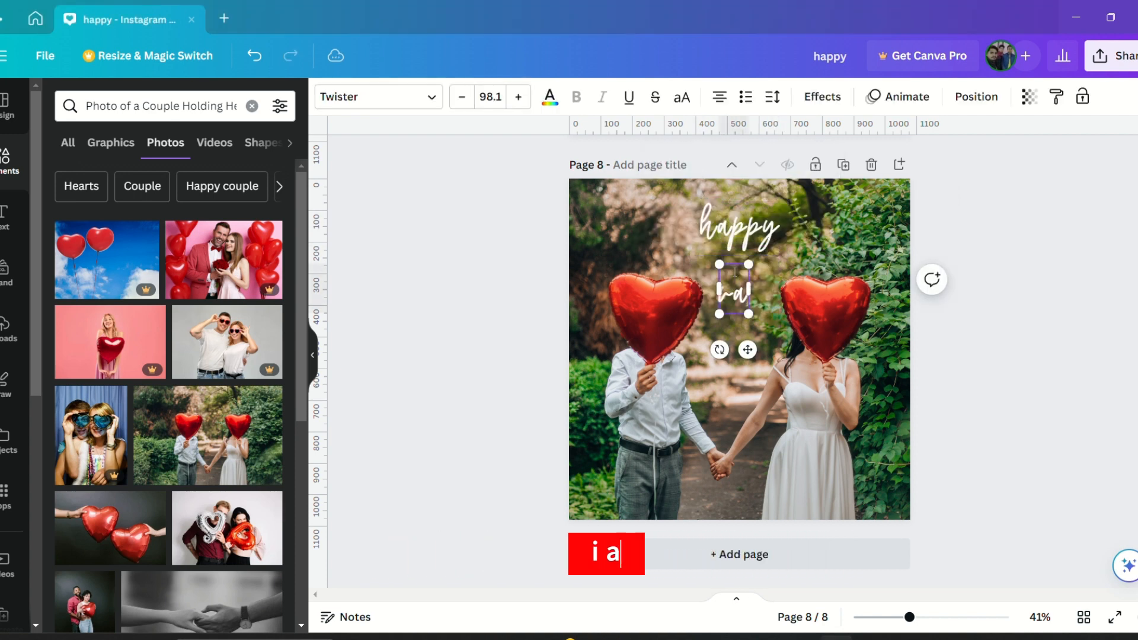
{"action": "type", "text": "lentine day"}
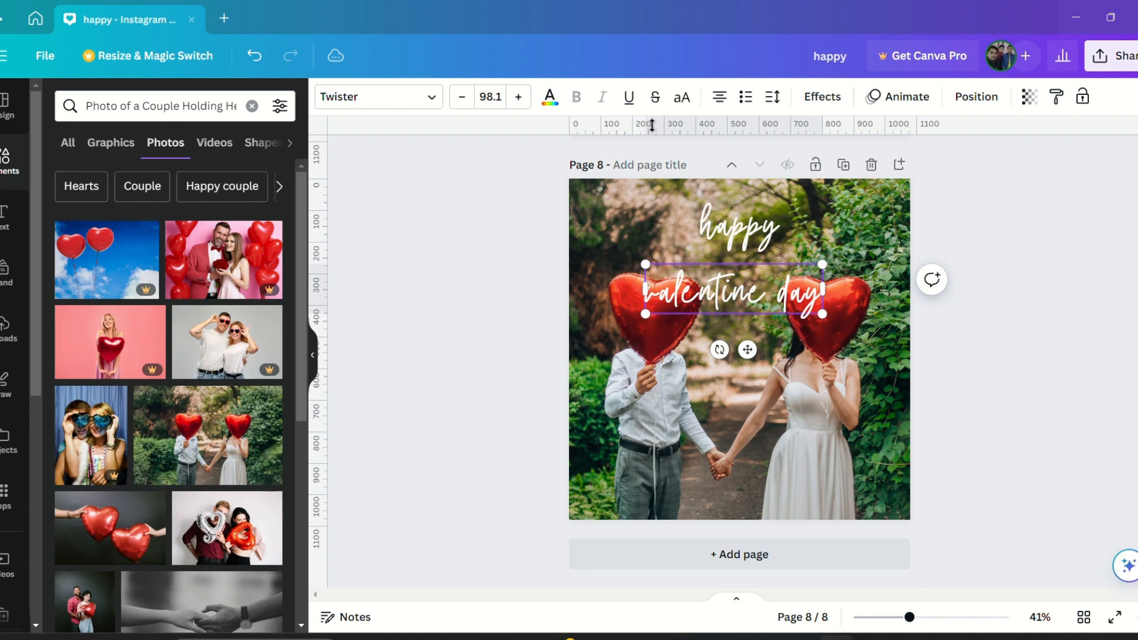
- Make the "valentine day" text uppercase and set its font to Passion One
{"action": "left_click", "coordinate": [681, 96]}
{"action": "left_click", "coordinate": [409, 97]}
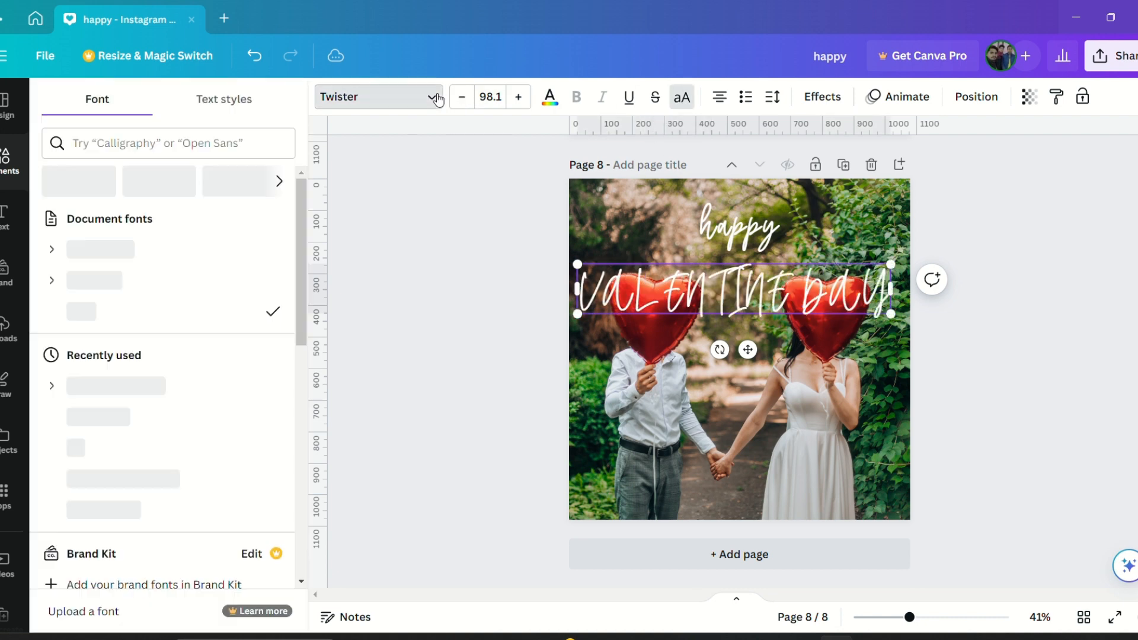
{"action": "left_click", "coordinate": [161, 283]}
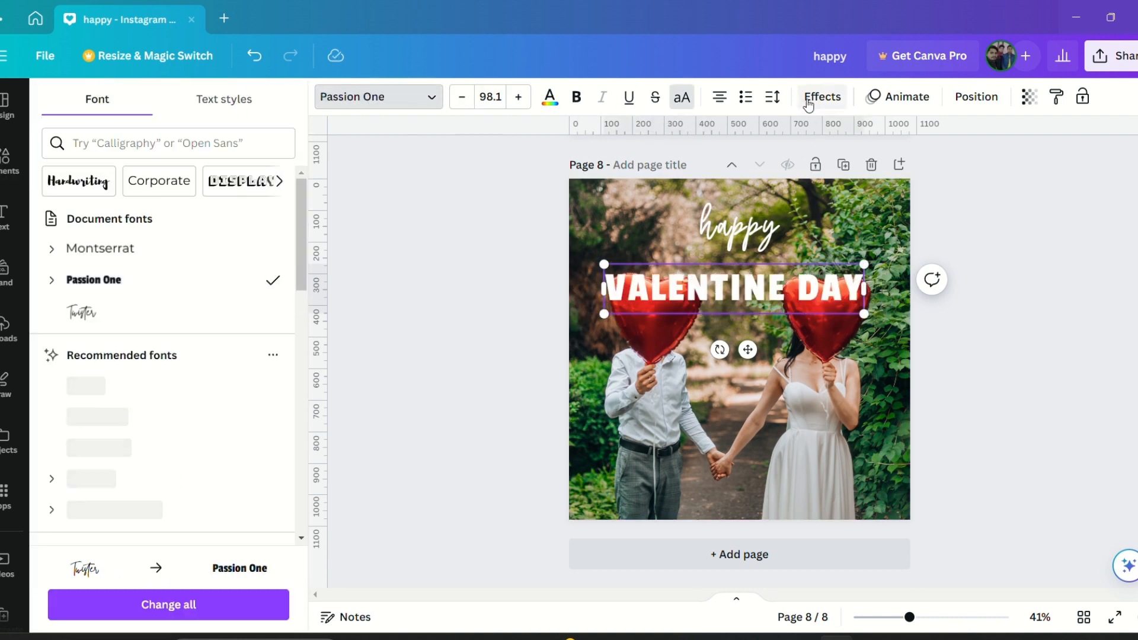
{"action": "left_click", "coordinate": [774, 97]}
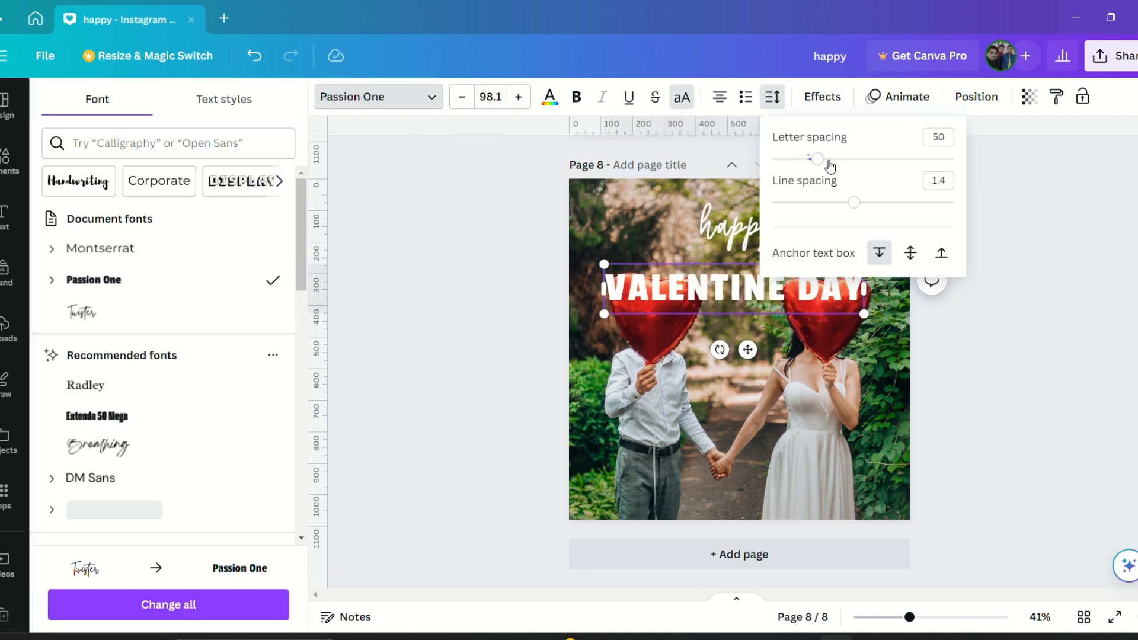
{"action": "mouse_move", "coordinate": [821, 166]}
{"action": "left_mouse_down"}
{"action": "mouse_move", "coordinate": [810, 163]}
{"action": "mouse_move", "coordinate": [819, 164]}
{"action": "left_mouse_up"}
{"action": "left_click", "coordinate": [246, 62]}
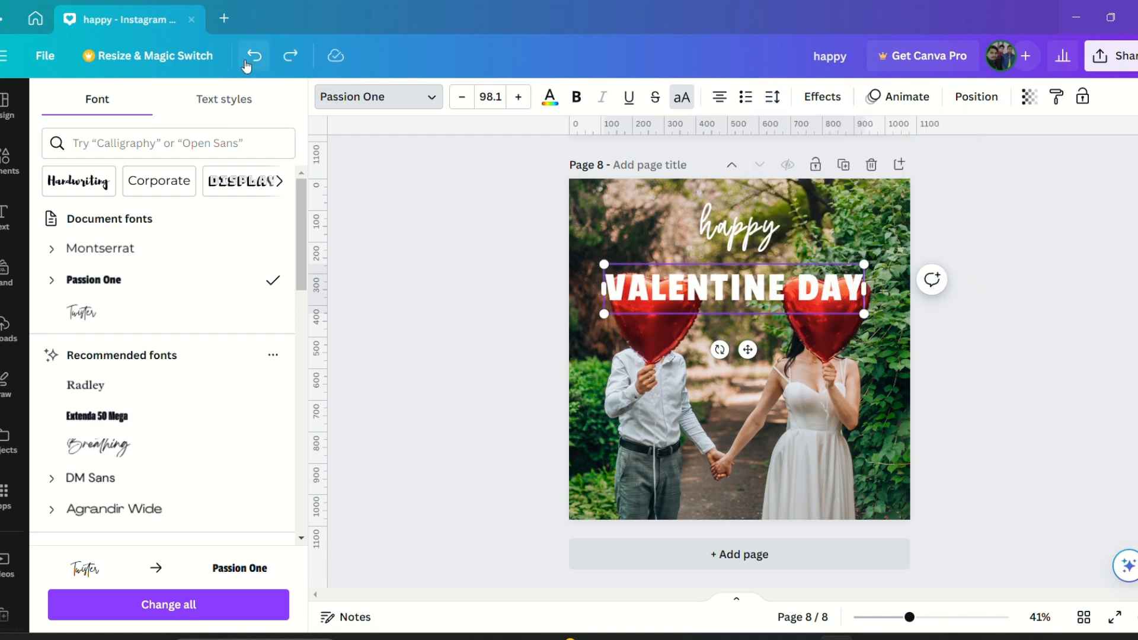
{"action": "left_click", "coordinate": [774, 104]}
{"action": "left_click", "coordinate": [987, 333]}
- Move "VALENTINE DAY" up above the balloons and nudge "happy" down so it slightly overlaps it
{"action": "left_click_drag", "start_coordinate": [749, 350], "coordinate": [760, 320]}
{"action": "left_click", "coordinate": [1026, 318]}
{"action": "left_click_drag", "start_coordinate": [751, 224], "coordinate": [750, 232]}
- Apply the Lift effect to the "happy" text with an intensity of 64
{"action": "left_click", "coordinate": [821, 98]}
{"action": "left_click", "coordinate": [240, 193]}
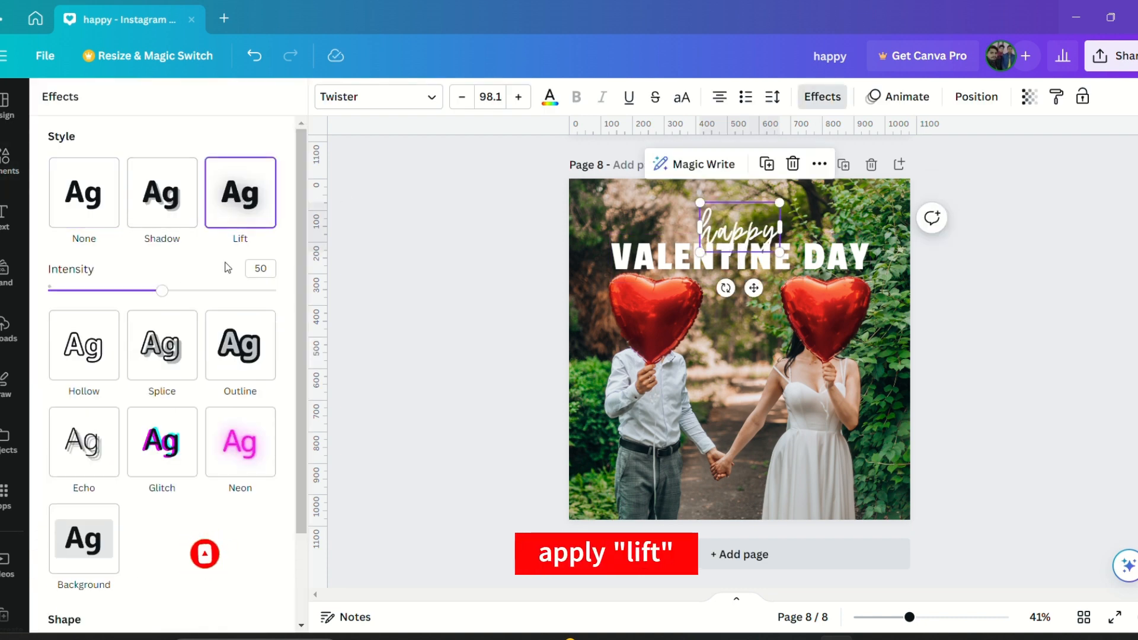
{"action": "left_click_drag", "start_coordinate": [163, 291], "coordinate": [194, 290]}
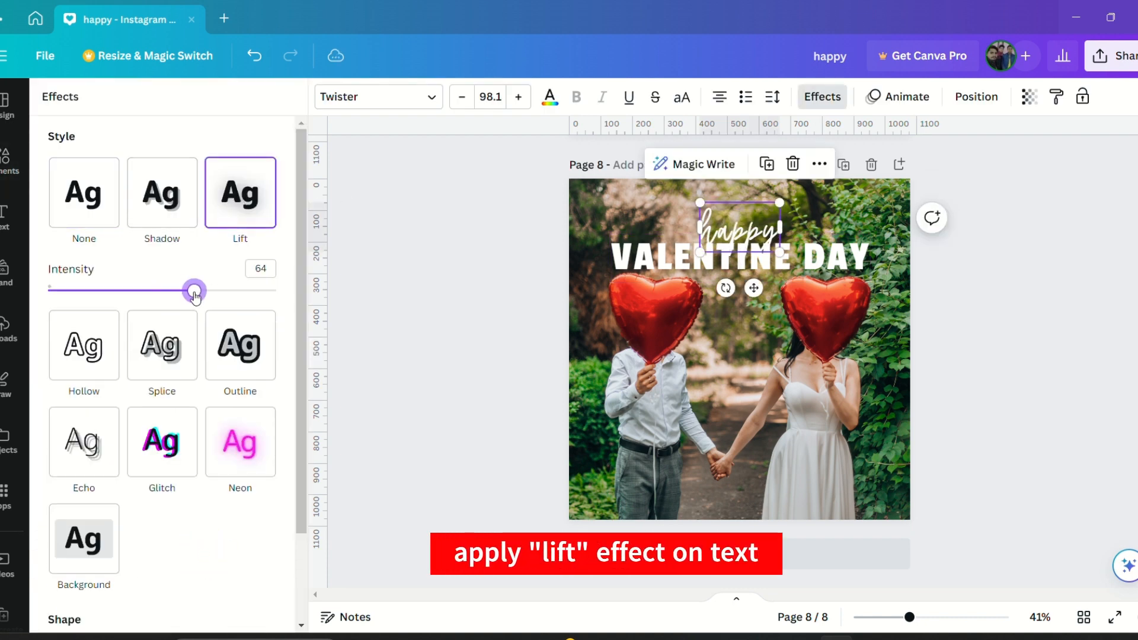
- Set the letter spacing of the "happy" text to 54
{"action": "left_click", "coordinate": [772, 96]}
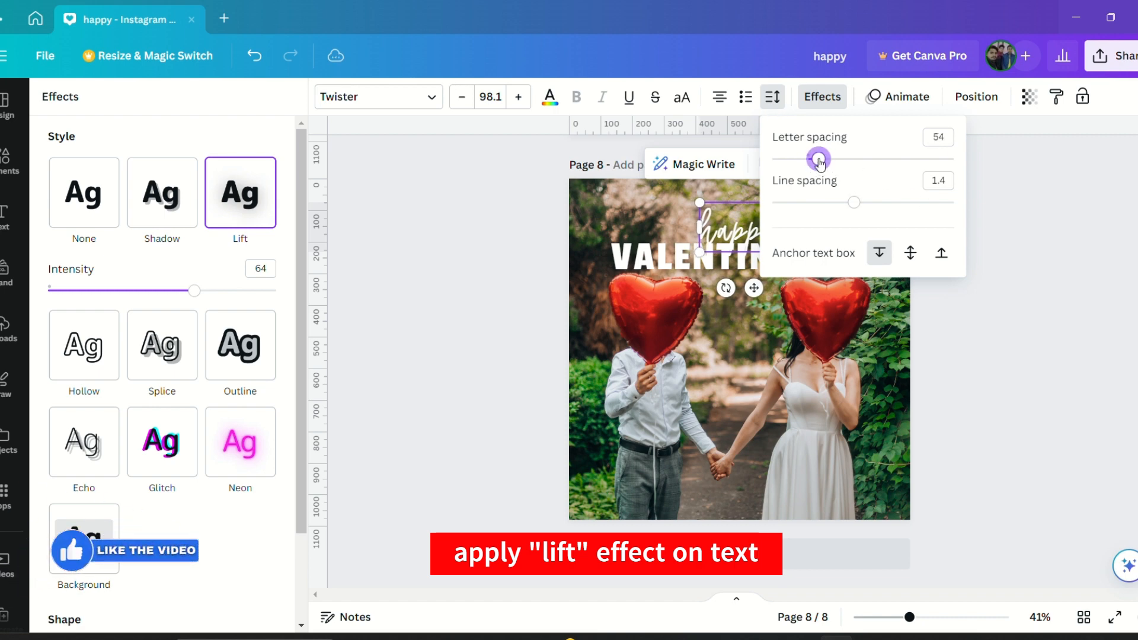
{"action": "left_click_drag", "start_coordinate": [819, 160], "coordinate": [819, 160]}
{"action": "left_click", "coordinate": [1001, 194]}
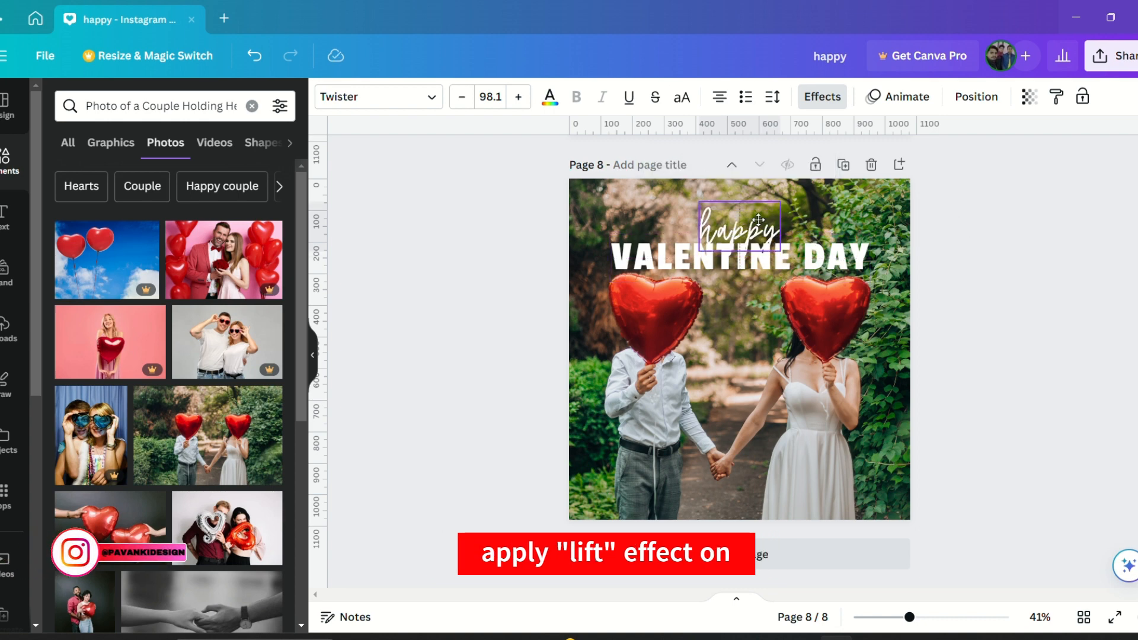
{"action": "left_click", "coordinate": [936, 262]}
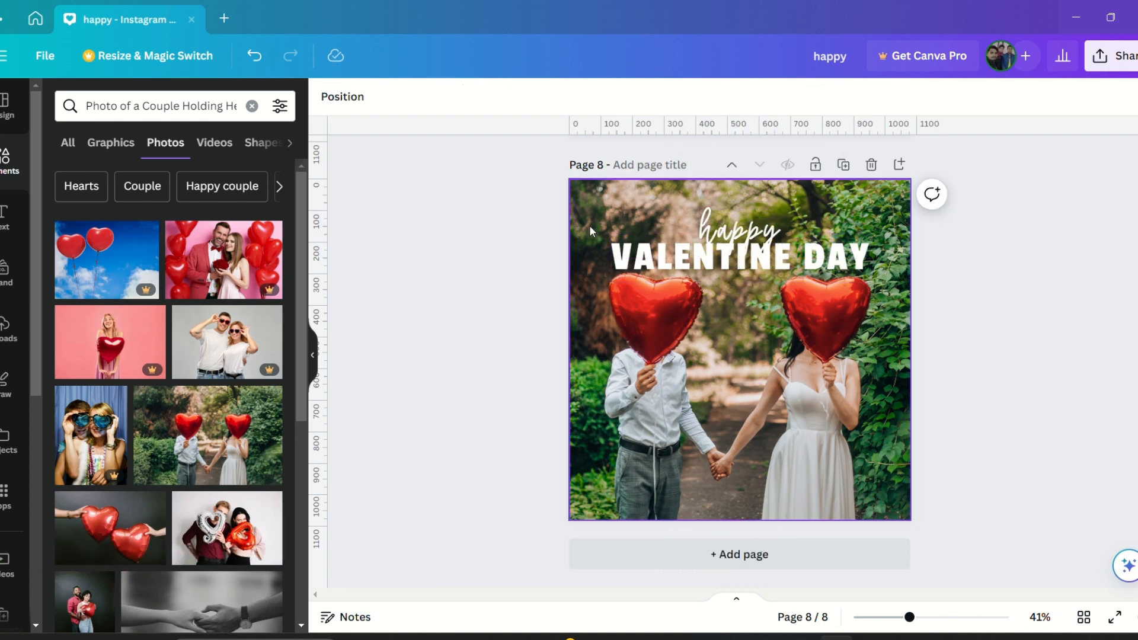
- Search the graphics elements for "Drop shadow" and apply a filter to the results
{"action": "left_click", "coordinate": [10, 159]}
{"action": "type", "text": "dr"}
{"action": "left_click", "coordinate": [93, 173]}
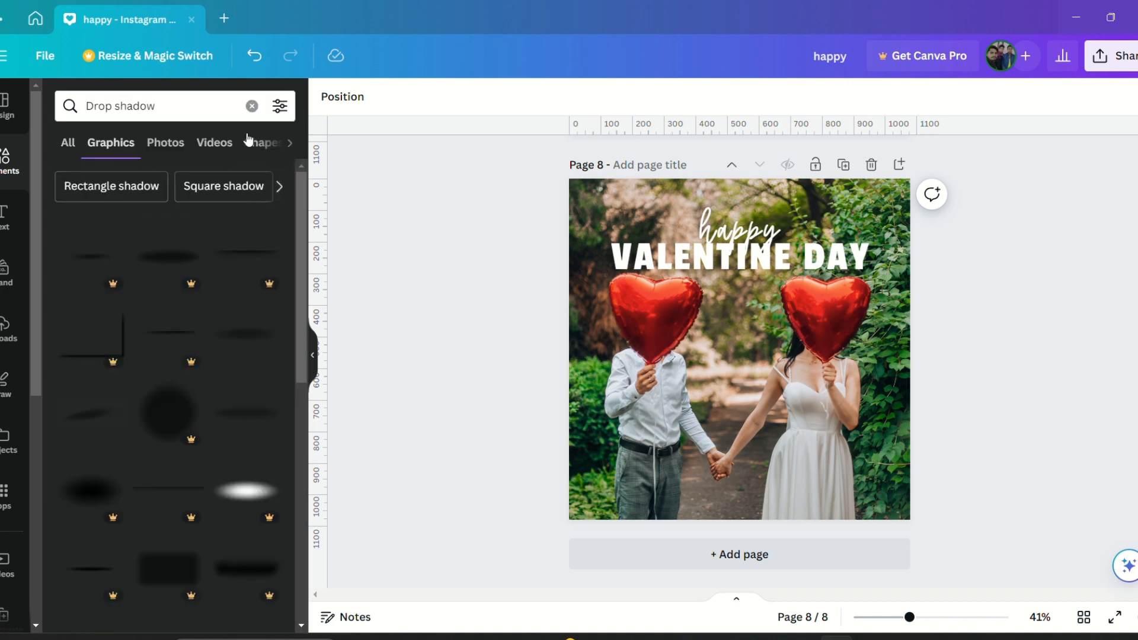
{"action": "left_click", "coordinate": [279, 106]}
{"action": "left_click", "coordinate": [457, 204]}
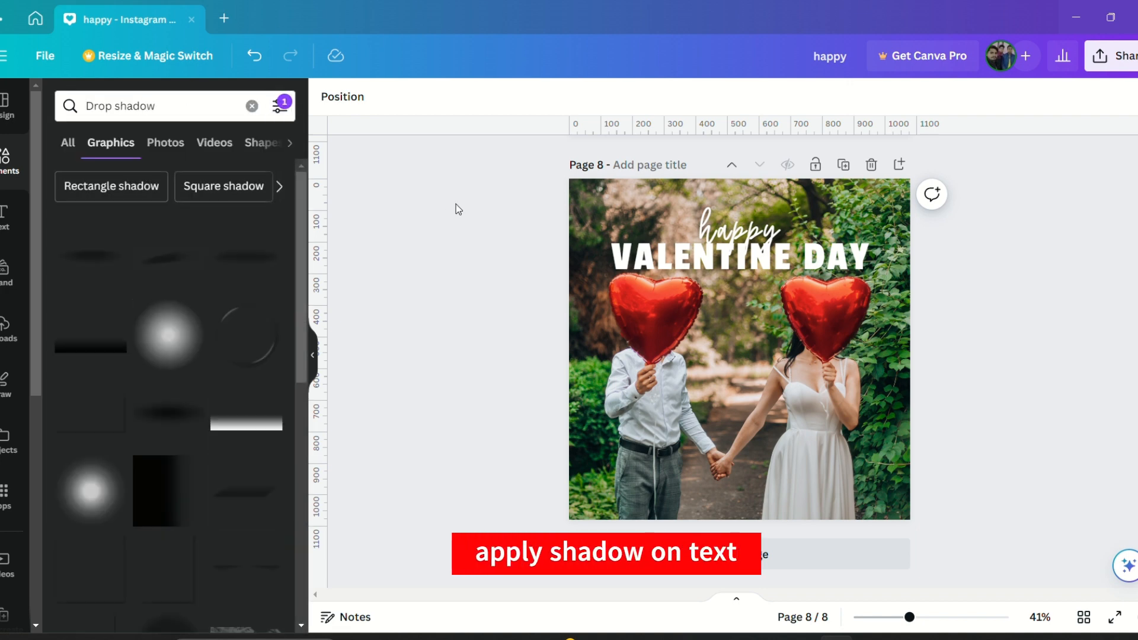
- Add the soft drop shadow graphic over the title text and send it backward behind "VALENTINE DAY"
{"action": "left_click", "coordinate": [256, 259]}
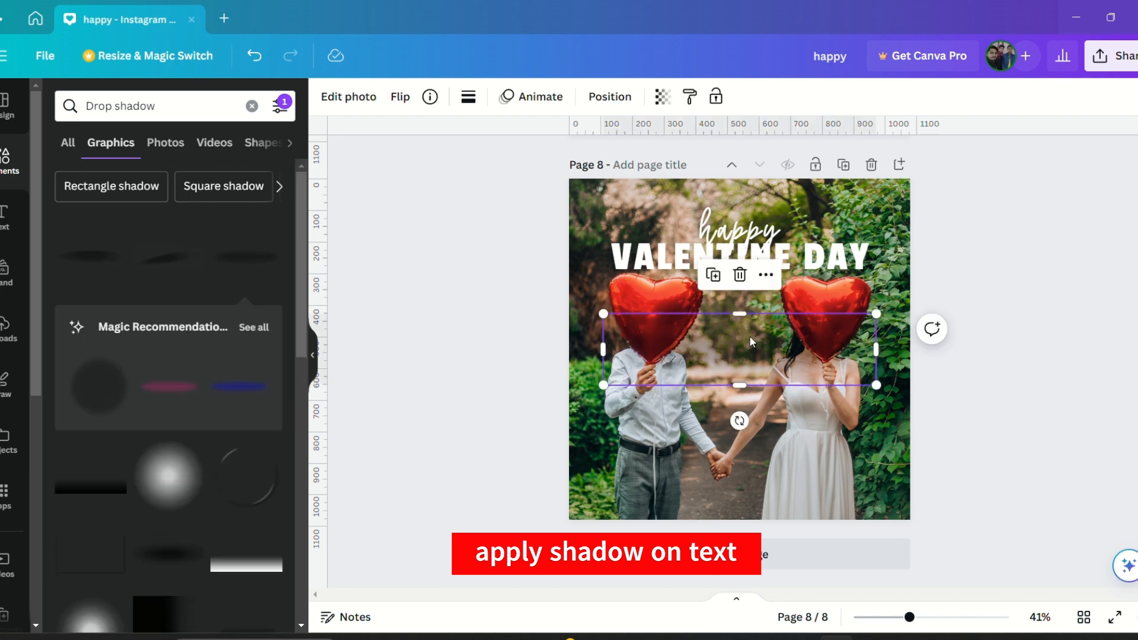
{"action": "left_click_drag", "start_coordinate": [750, 335], "coordinate": [741, 240]}
{"action": "left_click", "coordinate": [610, 96]}
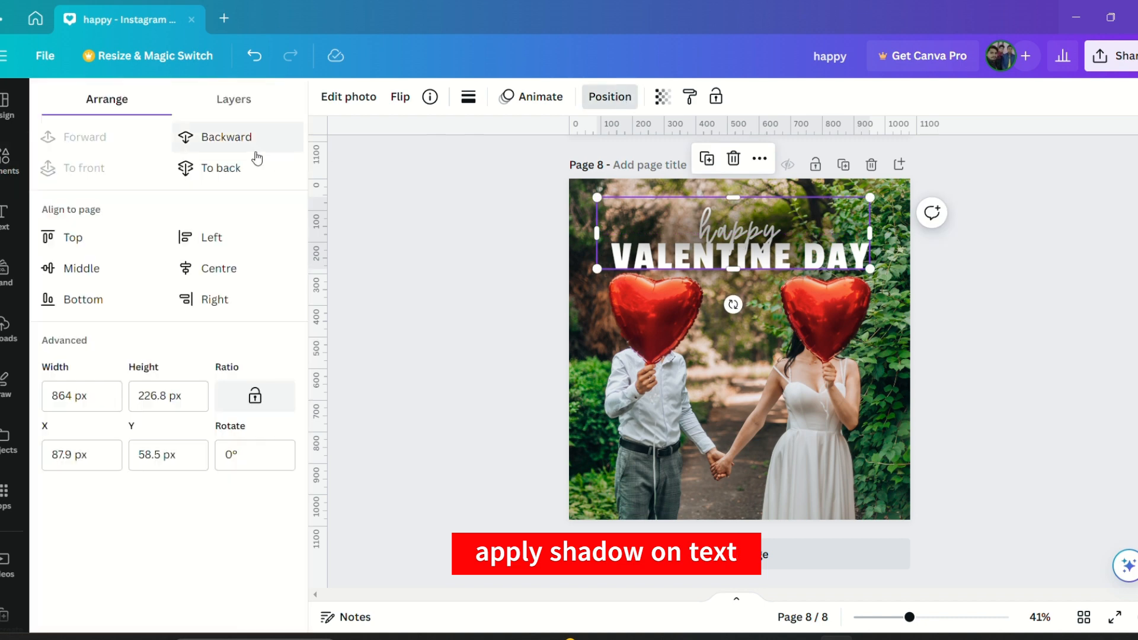
{"action": "left_click", "coordinate": [702, 292]}
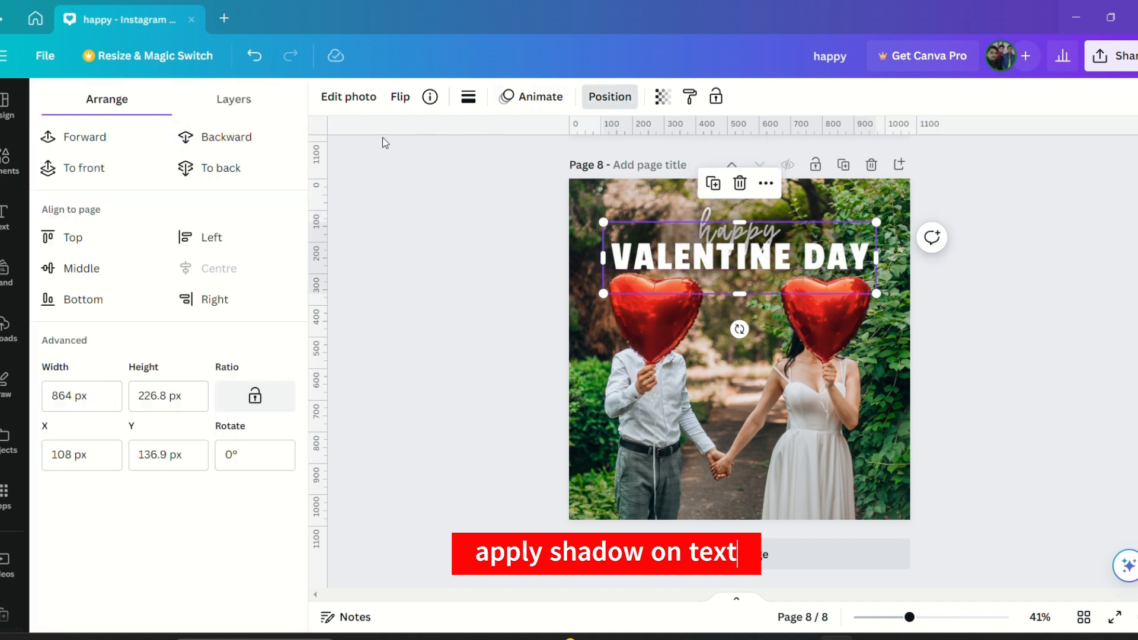
{"action": "left_click", "coordinate": [271, 140]}
{"action": "left_click", "coordinate": [439, 178]}
- Lower the upper shadow graphic slightly over the title and send it backward behind "happy"
{"action": "left_click_drag", "start_coordinate": [651, 226], "coordinate": [653, 240]}
{"action": "left_click", "coordinate": [505, 210]}
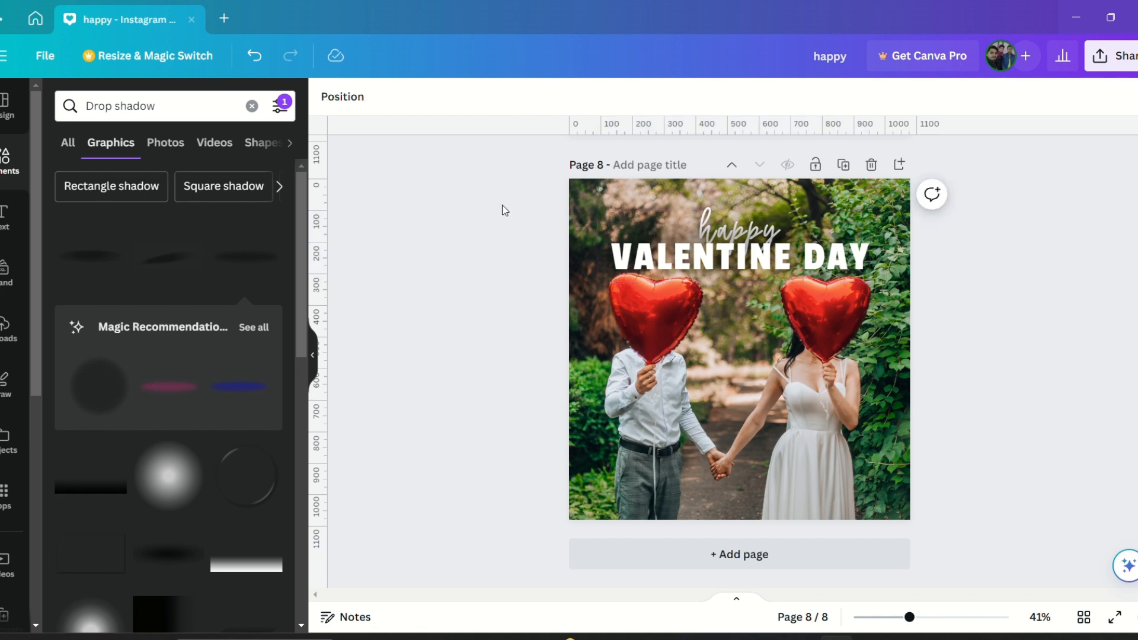
{"action": "left_click", "coordinate": [740, 222]}
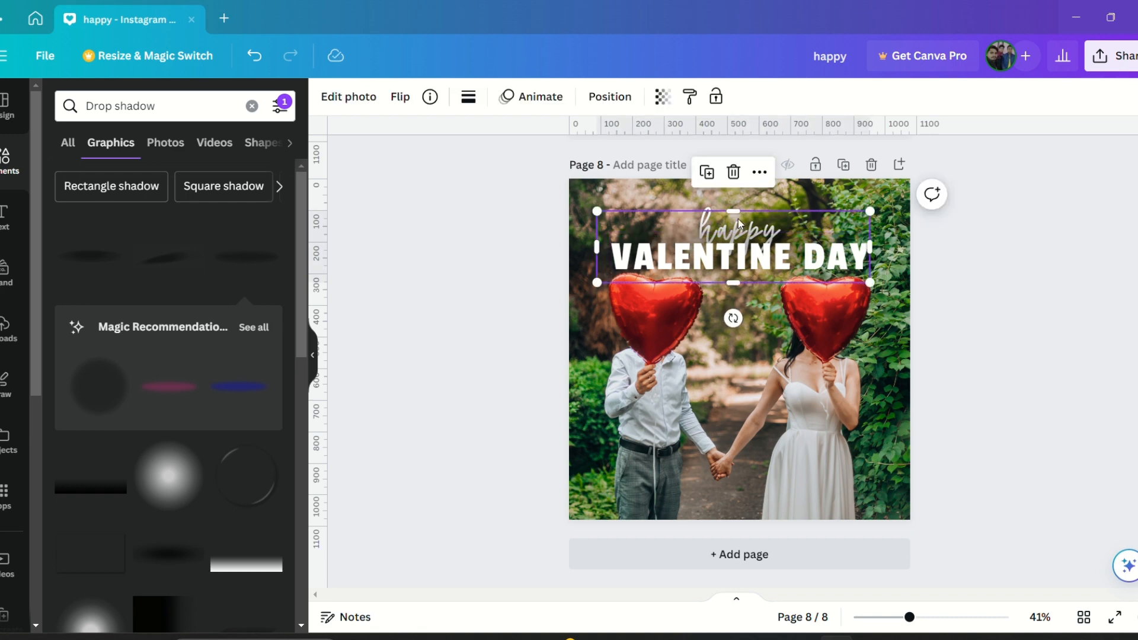
{"action": "left_click", "coordinate": [630, 98]}
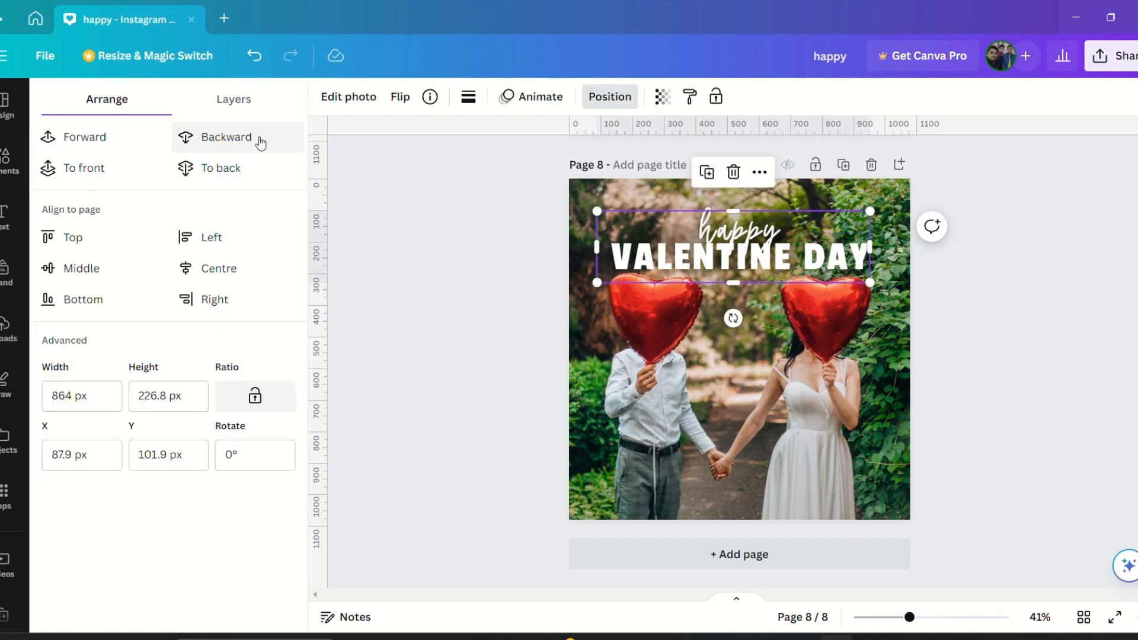
{"action": "left_click", "coordinate": [495, 213]}
- Add a new text reading "14 februay" in the middle of the photo
{"action": "left_click", "coordinate": [730, 326]}
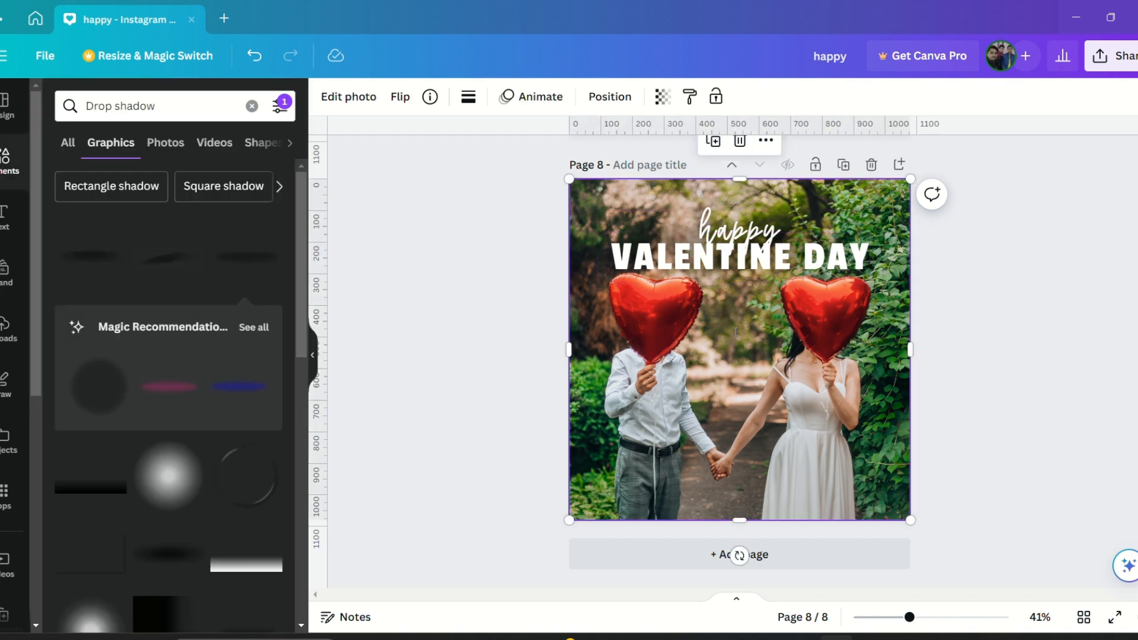
{"action": "type", "text": "t"}
{"action": "type", "text": "14 feb"}
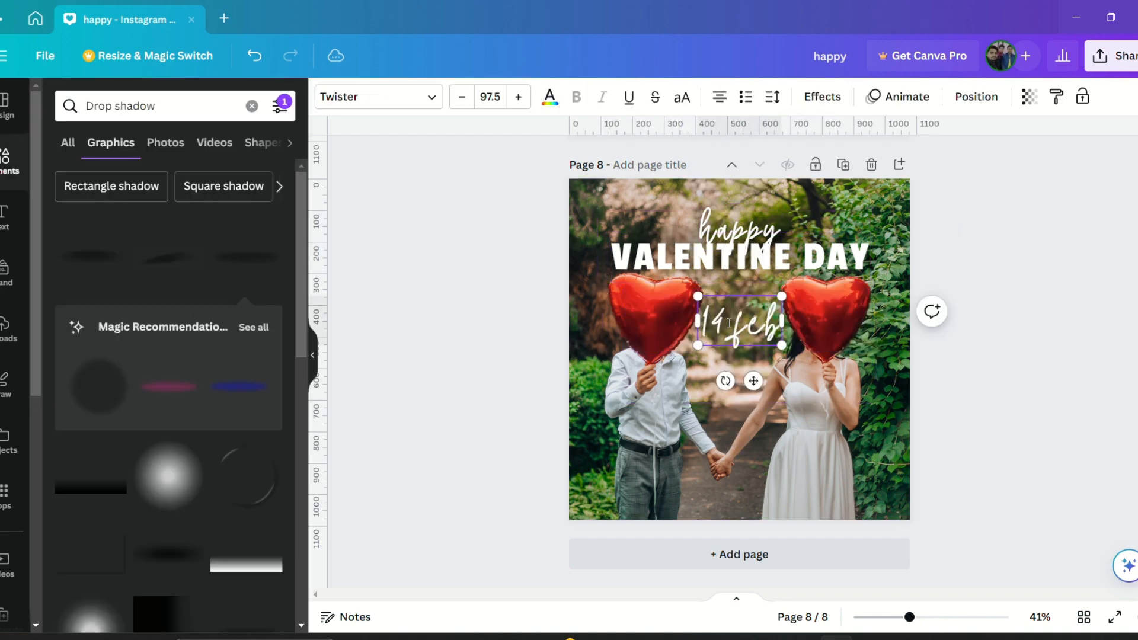
{"action": "type", "text": "ruary"}
- Set the date text's font to Montserrat Bold and make it uppercase
{"action": "left_click", "coordinate": [432, 97]}
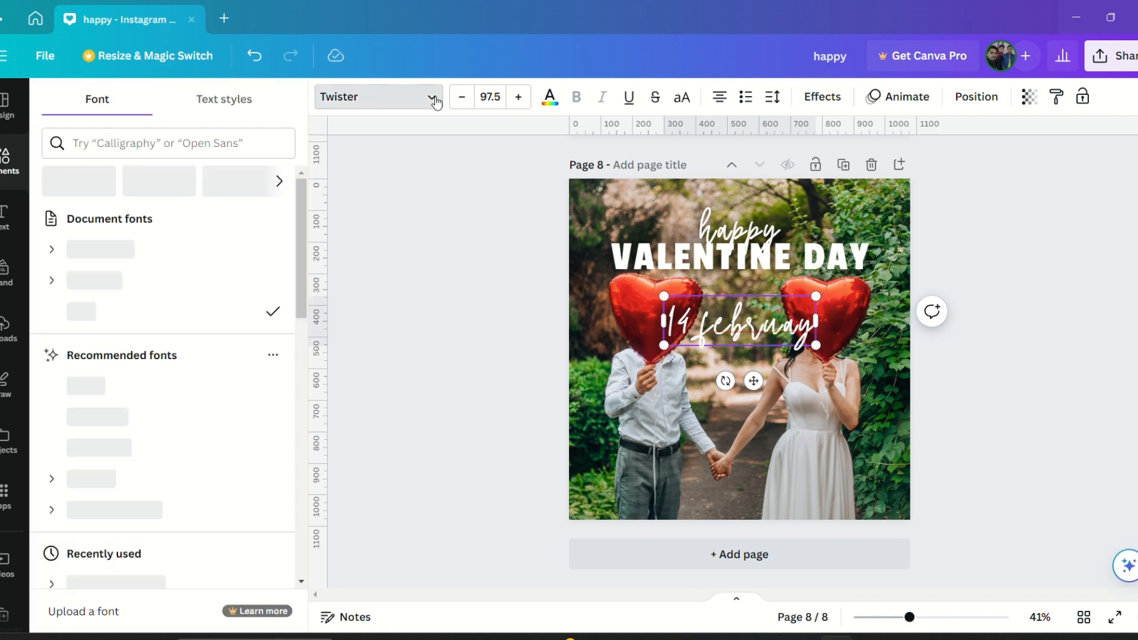
{"action": "left_click", "coordinate": [51, 249]}
{"action": "left_click", "coordinate": [108, 469]}
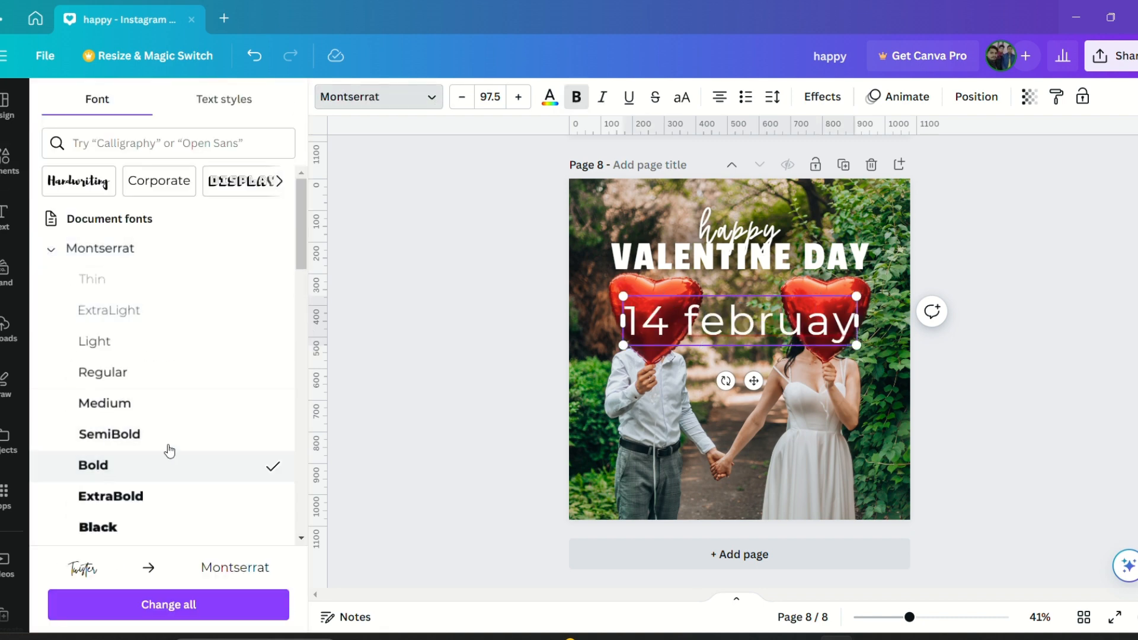
{"action": "left_click", "coordinate": [682, 97]}
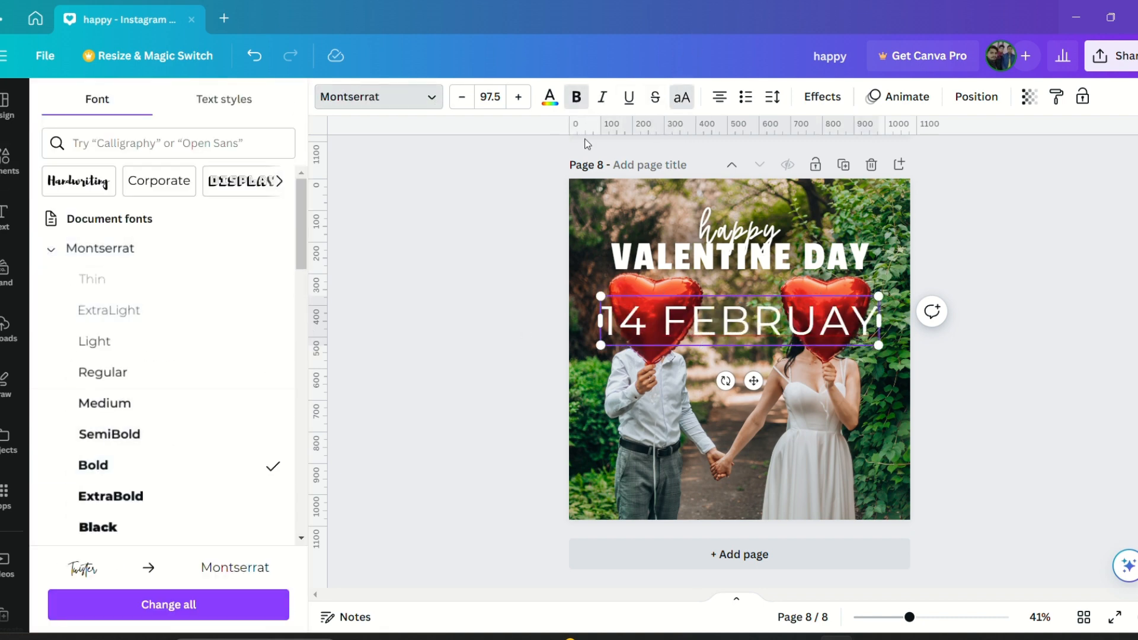
- Shrink the date text to font size 22.8 and centre it below "VALENTINE DAY" between the two balloons
{"action": "left_click_drag", "start_coordinate": [877, 300], "coordinate": [650, 337]}
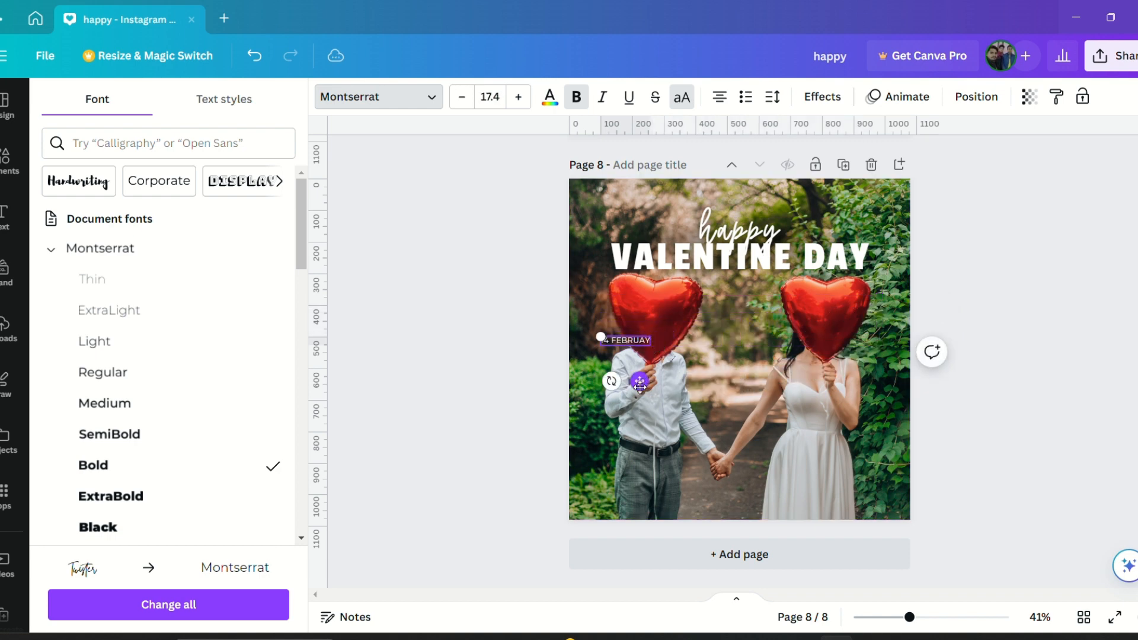
{"action": "left_click_drag", "start_coordinate": [640, 381], "coordinate": [753, 338]}
{"action": "left_click_drag", "start_coordinate": [714, 289], "coordinate": [700, 286]}
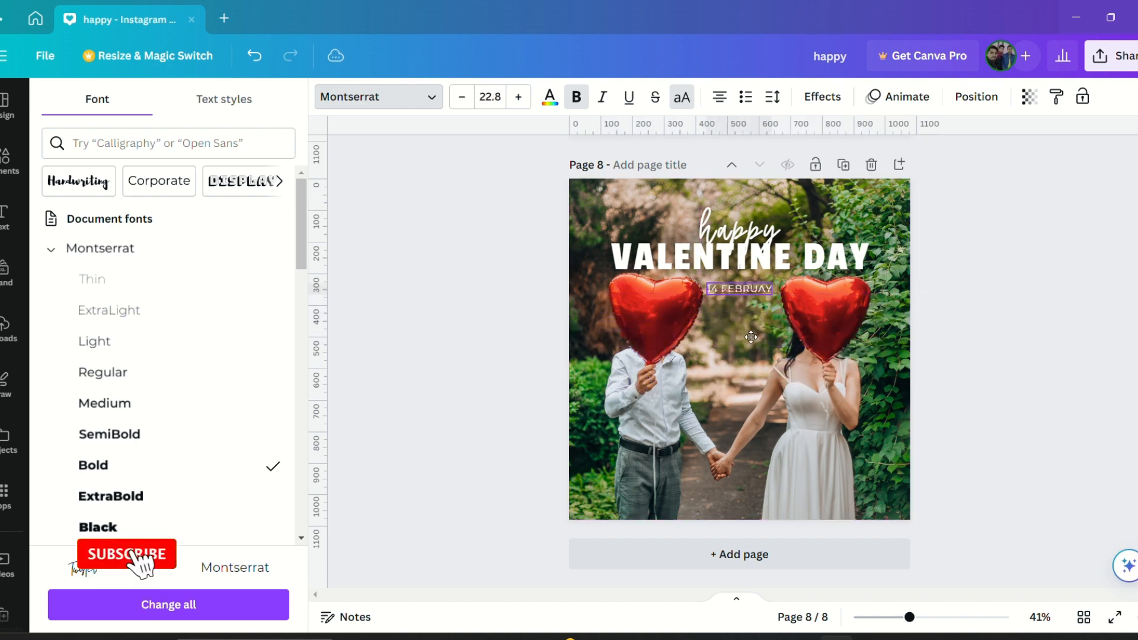
- Add the recently used shadow graphic, scale it down to the date text's size and place it behind that text
{"action": "left_click", "coordinate": [2, 155]}
{"action": "left_click", "coordinate": [65, 220]}
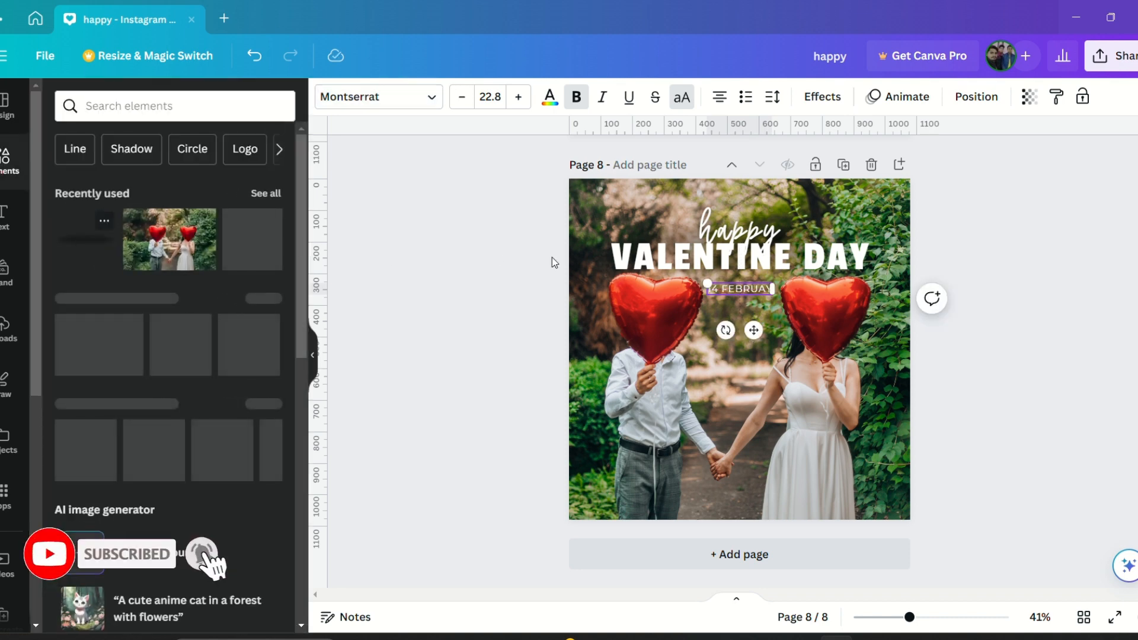
{"action": "left_click_drag", "start_coordinate": [877, 312], "coordinate": [681, 370]}
{"action": "left_click_drag", "start_coordinate": [673, 411], "coordinate": [760, 341]}
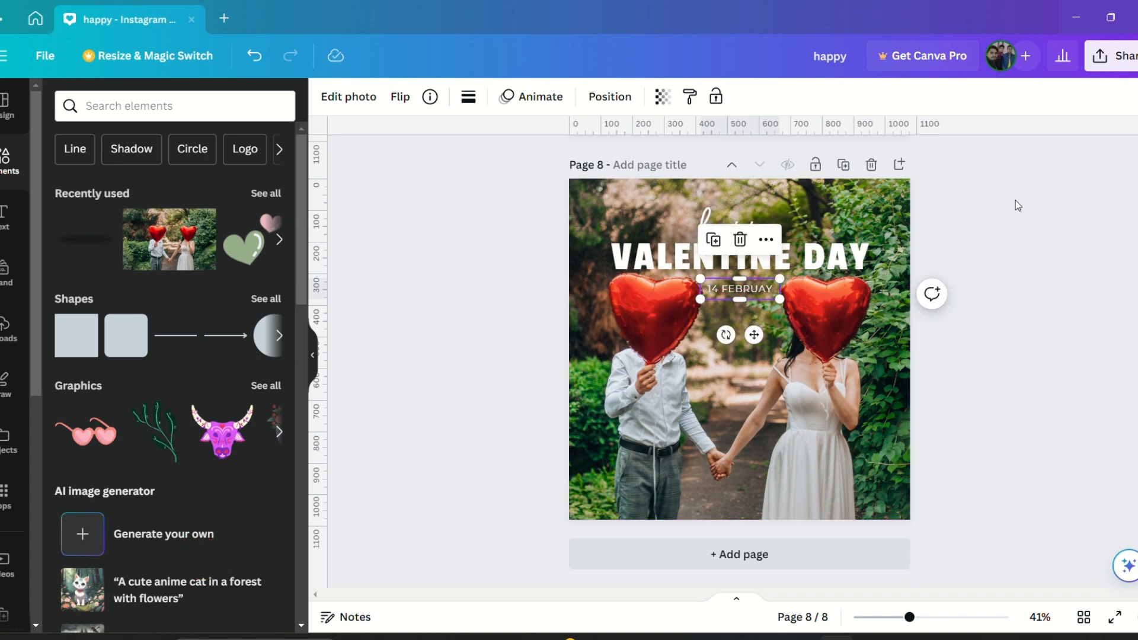
{"action": "left_click", "coordinate": [604, 99]}
{"action": "left_click", "coordinate": [470, 217]}
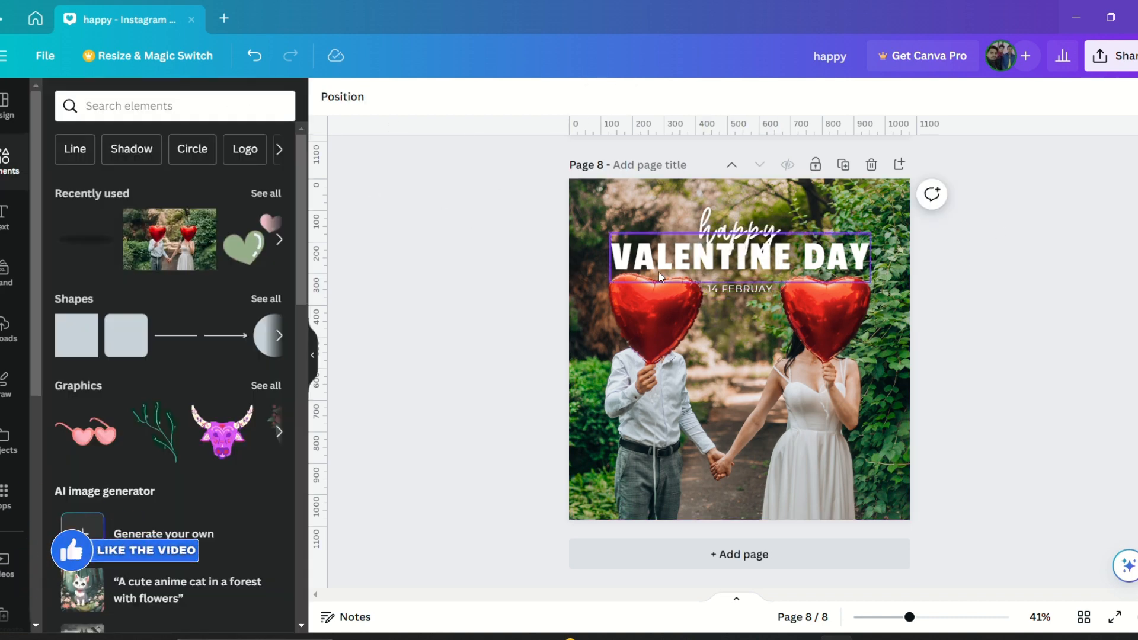
- Duplicate the "14 FEBRUAY" date text, place the copy between the couple and change its wording to "PAVANKIDESIGN"
{"action": "left_click", "coordinate": [718, 289]}
{"action": "left_click", "coordinate": [770, 247]}
{"action": "left_click_drag", "start_coordinate": [759, 336], "coordinate": [762, 430]}
{"action": "double_click", "coordinate": [749, 389]}
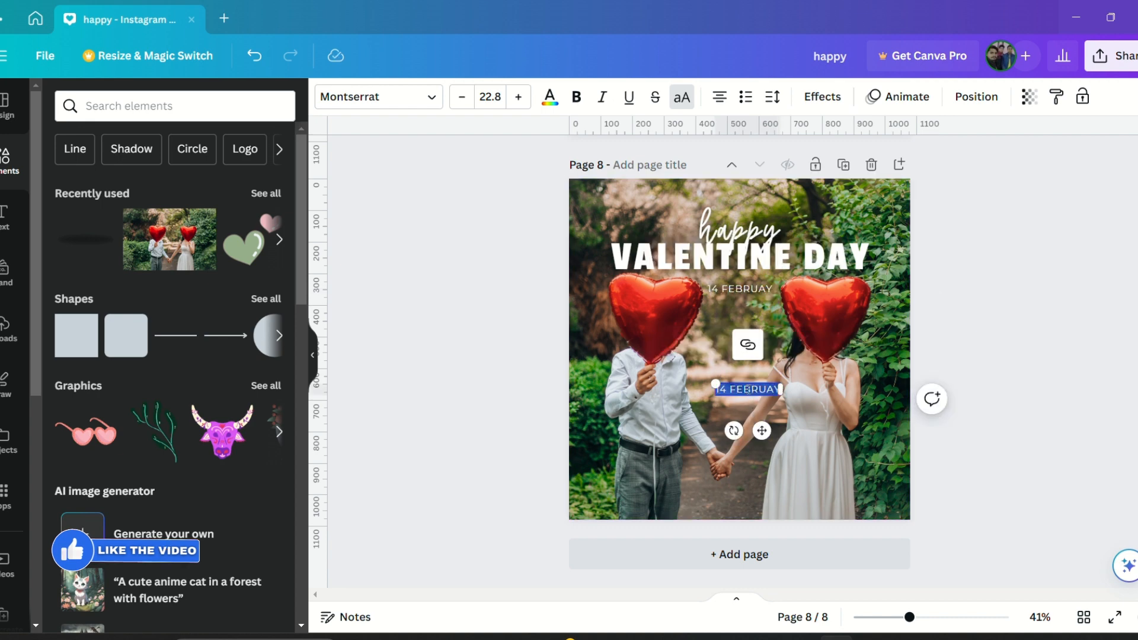
{"action": "key", "text": "BackSpace"}
{"action": "type", "text": "PAVANKIDESIGN"}
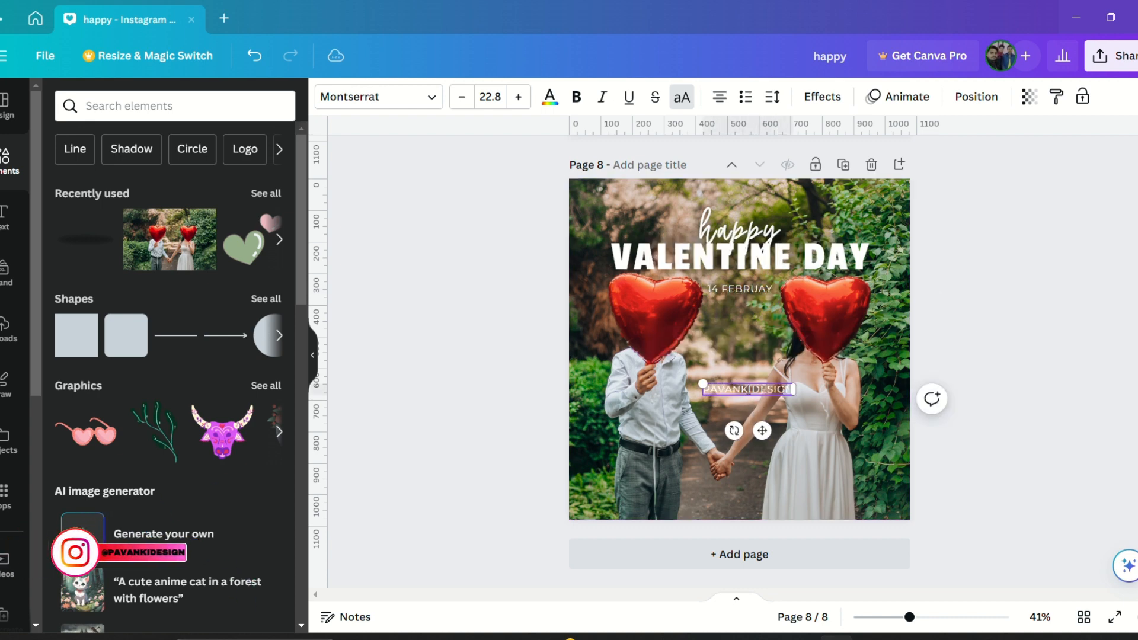
- Turn the "PAVANKIDESIGN" text vertical, shrink it to font size 15.7 and place it along the photo's right margin near the lower corner
{"action": "left_click_drag", "start_coordinate": [734, 431], "coordinate": [767, 398]}
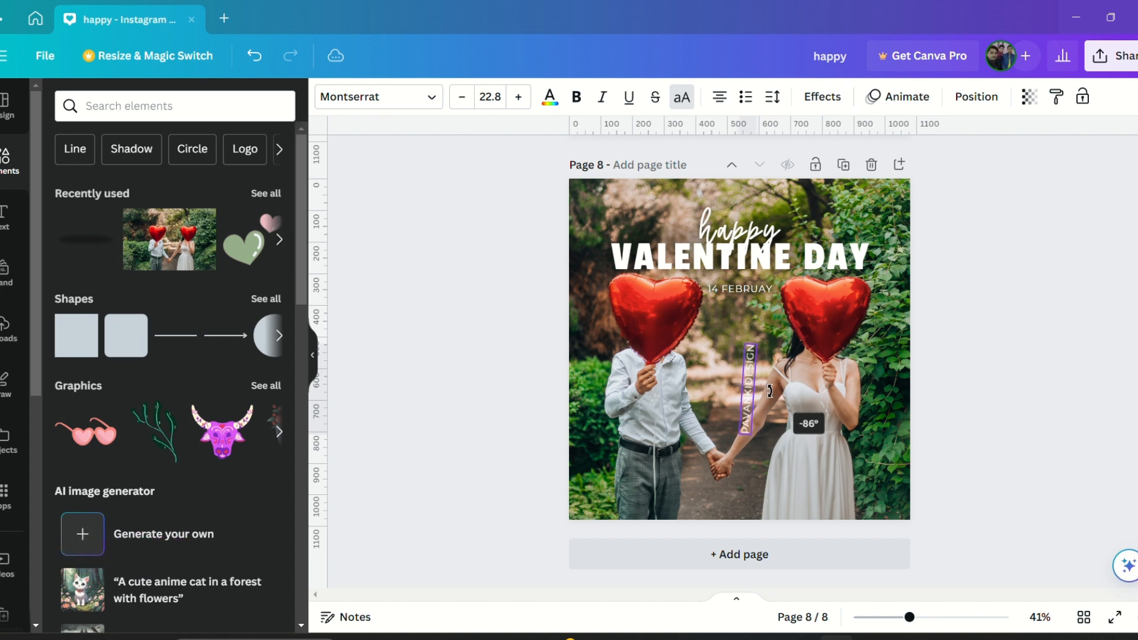
{"action": "left_click_drag", "start_coordinate": [770, 391], "coordinate": [770, 392]}
{"action": "left_click_drag", "start_coordinate": [787, 372], "coordinate": [904, 425]}
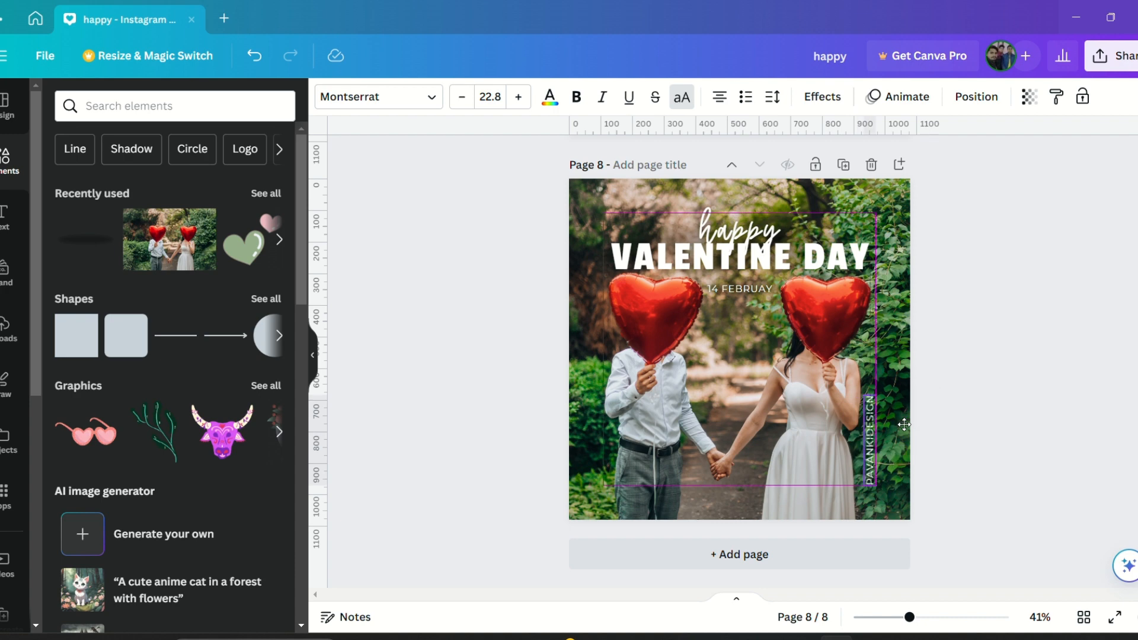
{"action": "left_click_drag", "start_coordinate": [866, 485], "coordinate": [871, 459]}
{"action": "left_click_drag", "start_coordinate": [911, 412], "coordinate": [911, 432]}
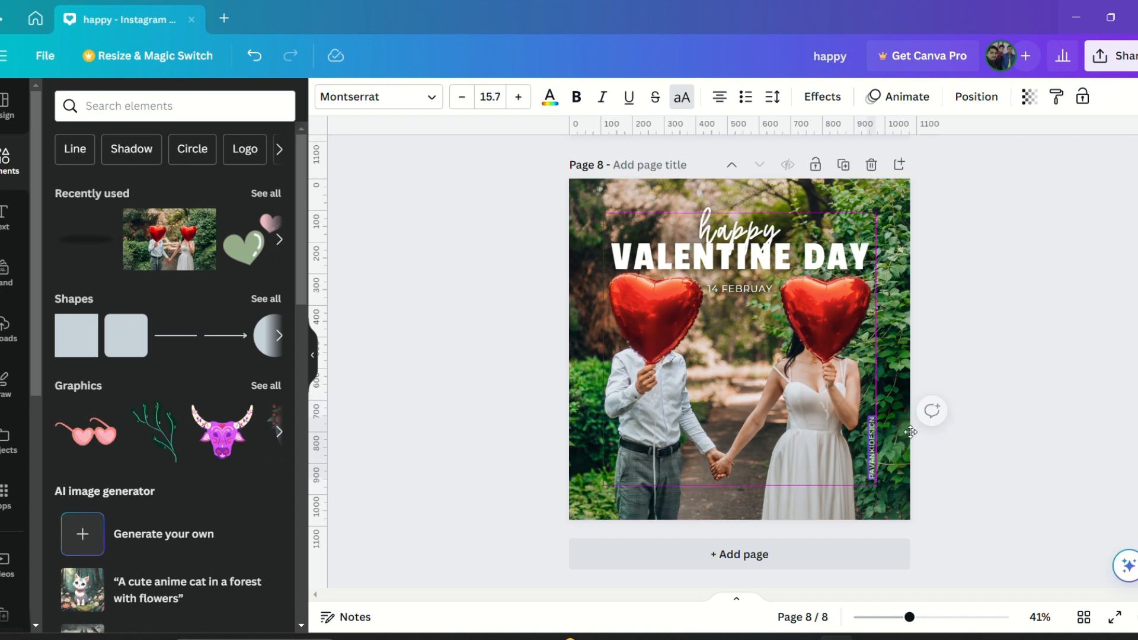
{"action": "left_click", "coordinate": [951, 364]}
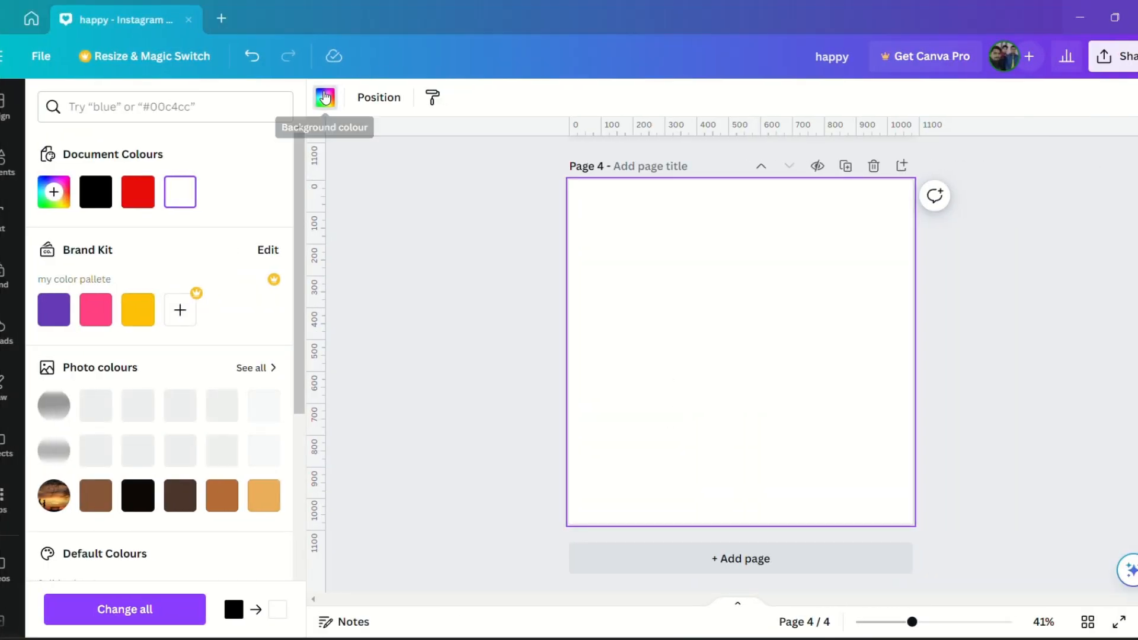
- Set the background colour of blank page 4 to black
{"action": "left_click", "coordinate": [325, 98]}
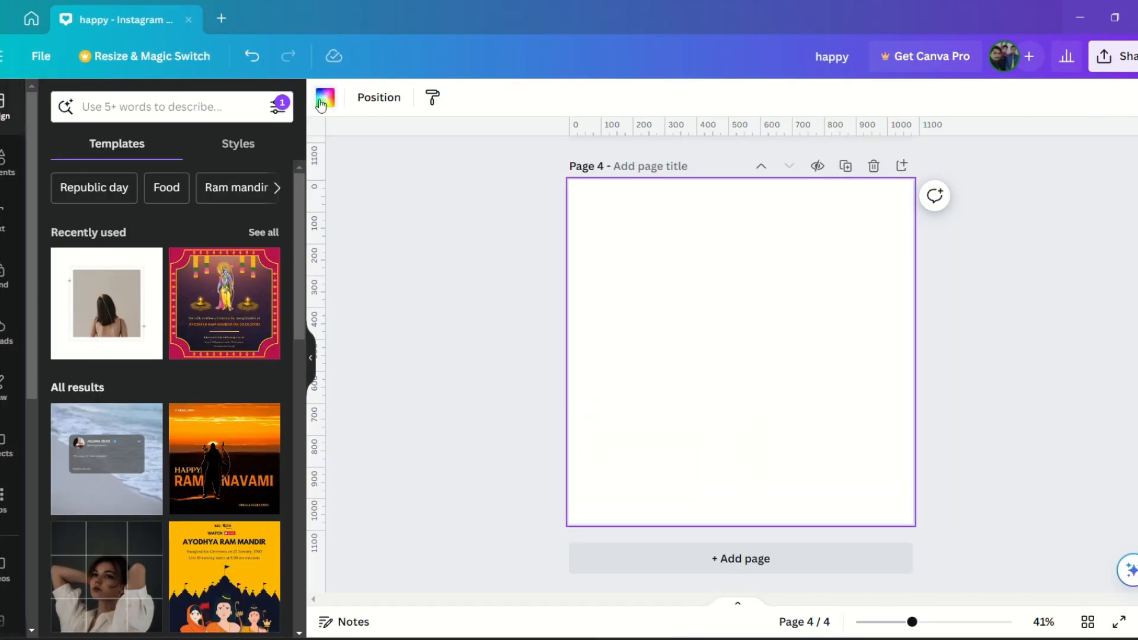
{"action": "left_click", "coordinate": [325, 98]}
{"action": "left_click", "coordinate": [96, 192]}
{"action": "left_click", "coordinate": [547, 207]}
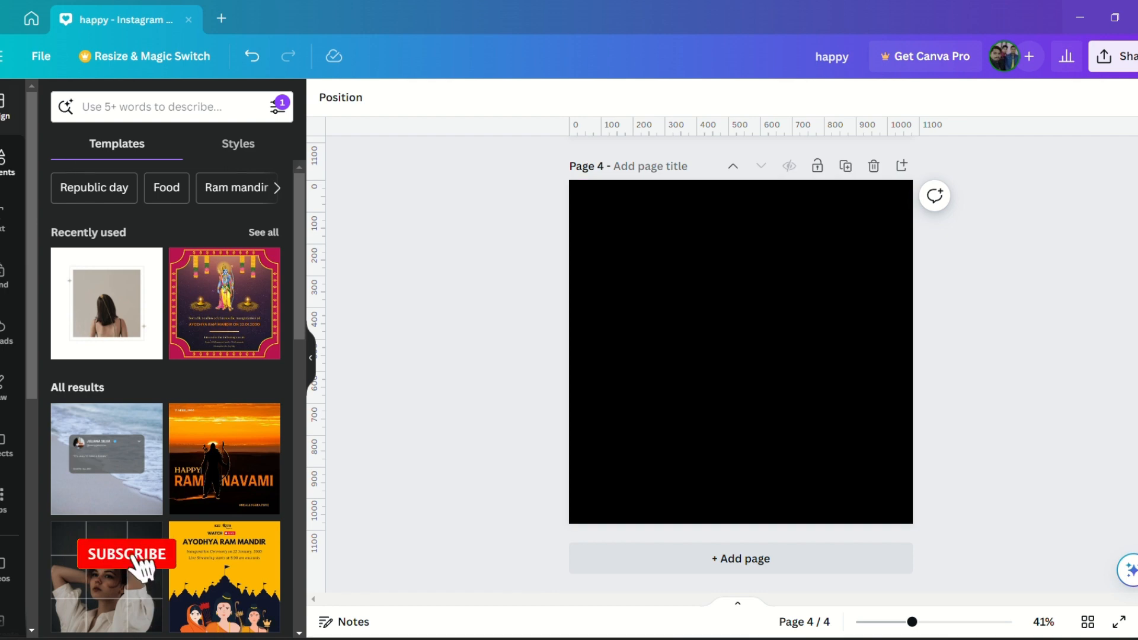
- Add the recently used sunset photo of the couple holding hands and enlarge it to cover the whole page
{"action": "left_click", "coordinate": [7, 159]}
{"action": "left_click", "coordinate": [264, 197]}
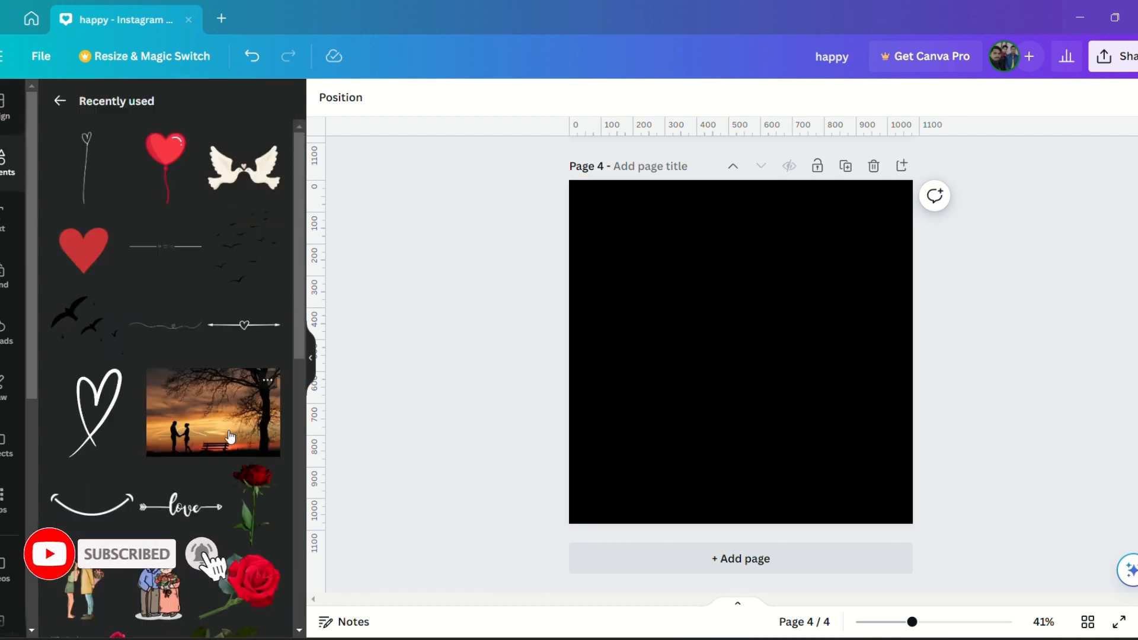
{"action": "left_click", "coordinate": [229, 438]}
{"action": "left_click_drag", "start_coordinate": [654, 348], "coordinate": [620, 267]}
{"action": "left_click_drag", "start_coordinate": [844, 269], "coordinate": [968, 269]}
{"action": "left_click_drag", "start_coordinate": [769, 364], "coordinate": [783, 524]}
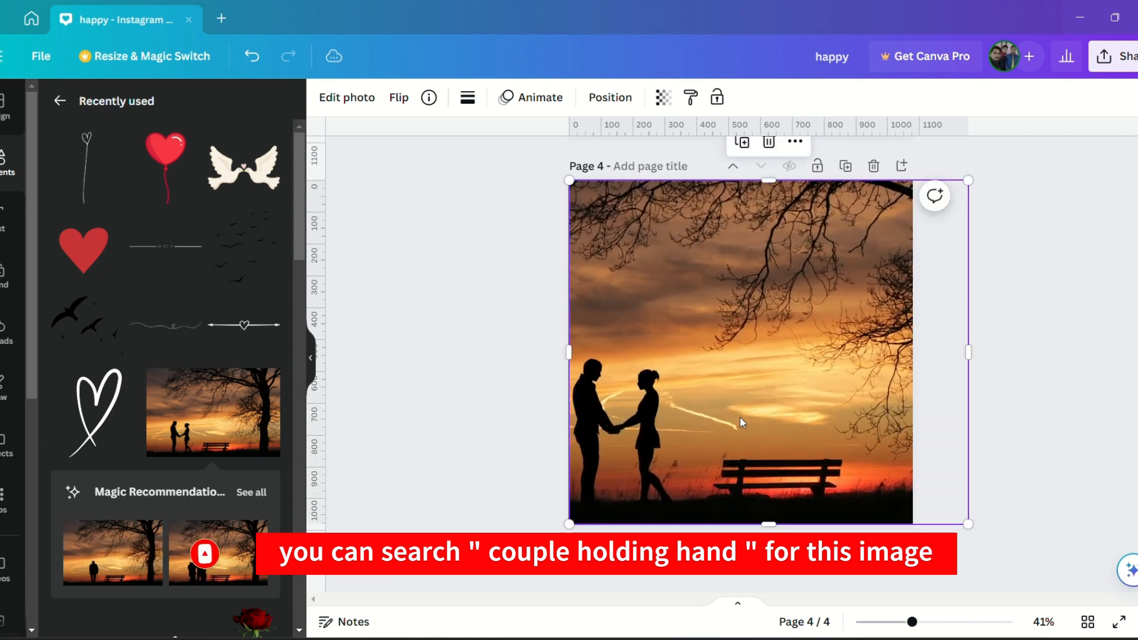
- Recrop the sunset photo by enlarging and shifting the image within its frame so the couple sits closer to the centre
{"action": "double_click", "coordinate": [763, 415]}
{"action": "left_click_drag", "start_coordinate": [762, 414], "coordinate": [864, 410]}
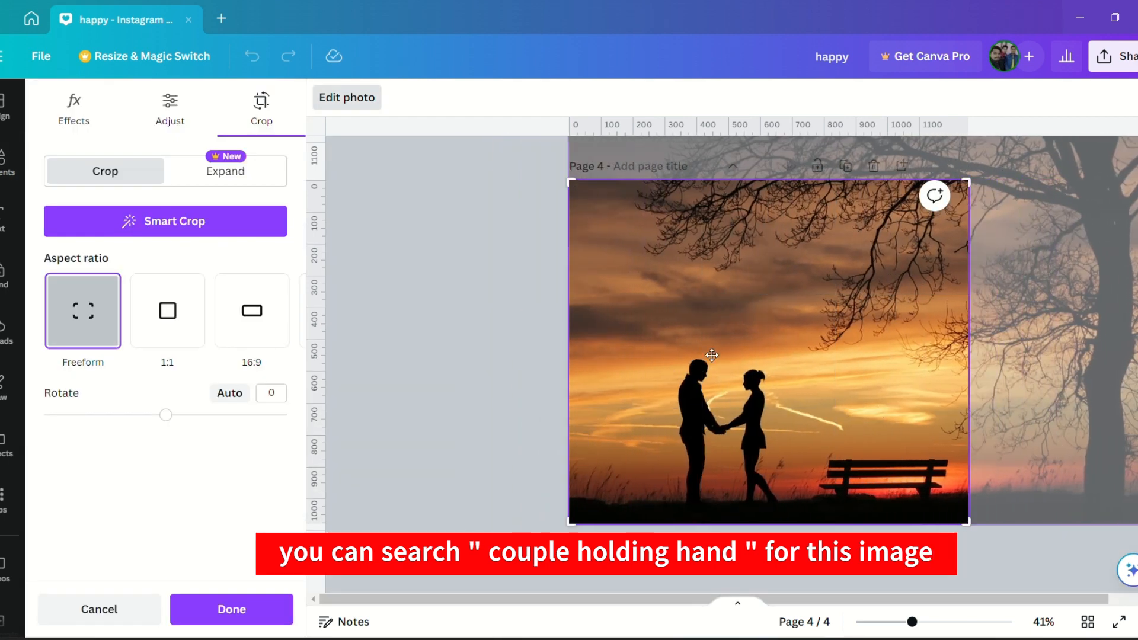
{"action": "double_click", "coordinate": [704, 315]}
{"action": "double_click", "coordinate": [703, 314]}
{"action": "left_click_drag", "start_coordinate": [639, 313], "coordinate": [673, 318]}
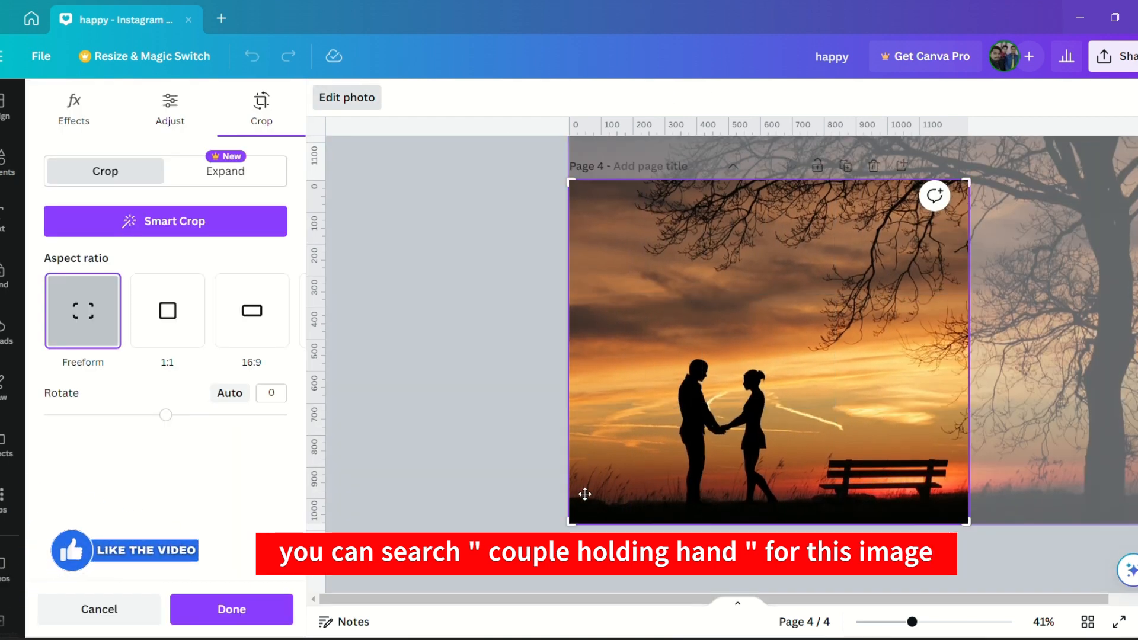
{"action": "left_click_drag", "start_coordinate": [570, 524], "coordinate": [483, 582]}
{"action": "left_click_drag", "start_coordinate": [725, 425], "coordinate": [853, 359]}
{"action": "left_click_drag", "start_coordinate": [570, 524], "coordinate": [539, 541]}
{"action": "left_click_drag", "start_coordinate": [724, 432], "coordinate": [782, 395]}
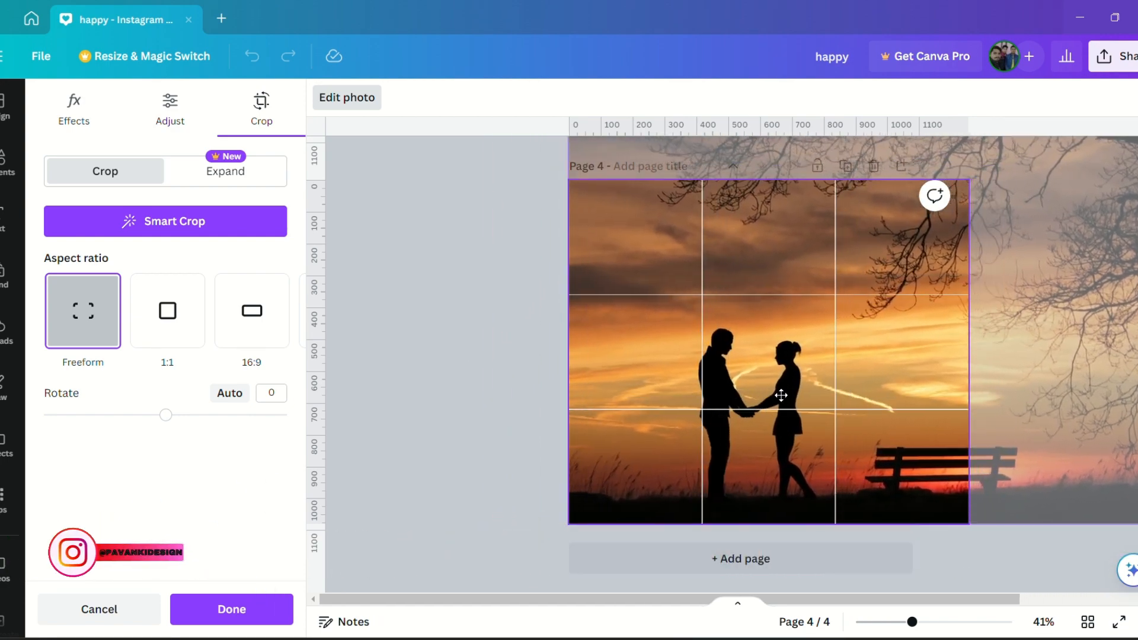
{"action": "left_click", "coordinate": [487, 324]}
- Shift the photo to centre the couple, trim its sides to the page edges and lock it
{"action": "left_click", "coordinate": [705, 325]}
{"action": "left_click_drag", "start_coordinate": [705, 326], "coordinate": [691, 325]}
{"action": "left_click_drag", "start_coordinate": [556, 351], "coordinate": [569, 351]}
{"action": "left_click_drag", "start_coordinate": [953, 352], "coordinate": [917, 352]}
{"action": "left_click", "coordinate": [716, 99]}
{"action": "left_click", "coordinate": [506, 270]}
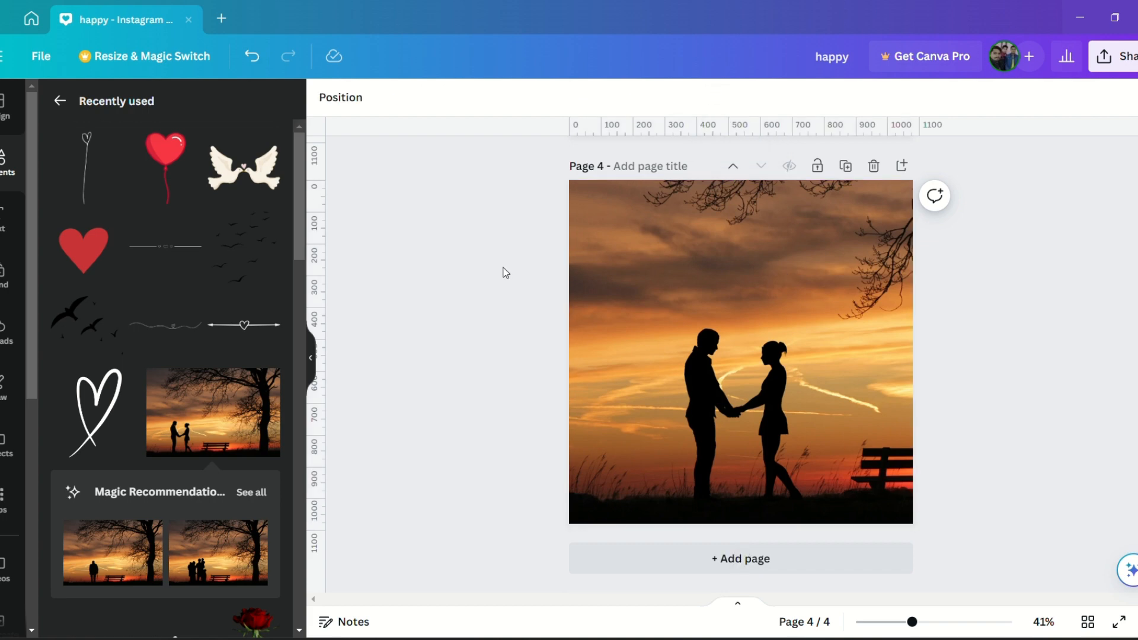
- Add a new text reading "happy" in the Twister font over the sunset photo
{"action": "type", "text": "thappy"}
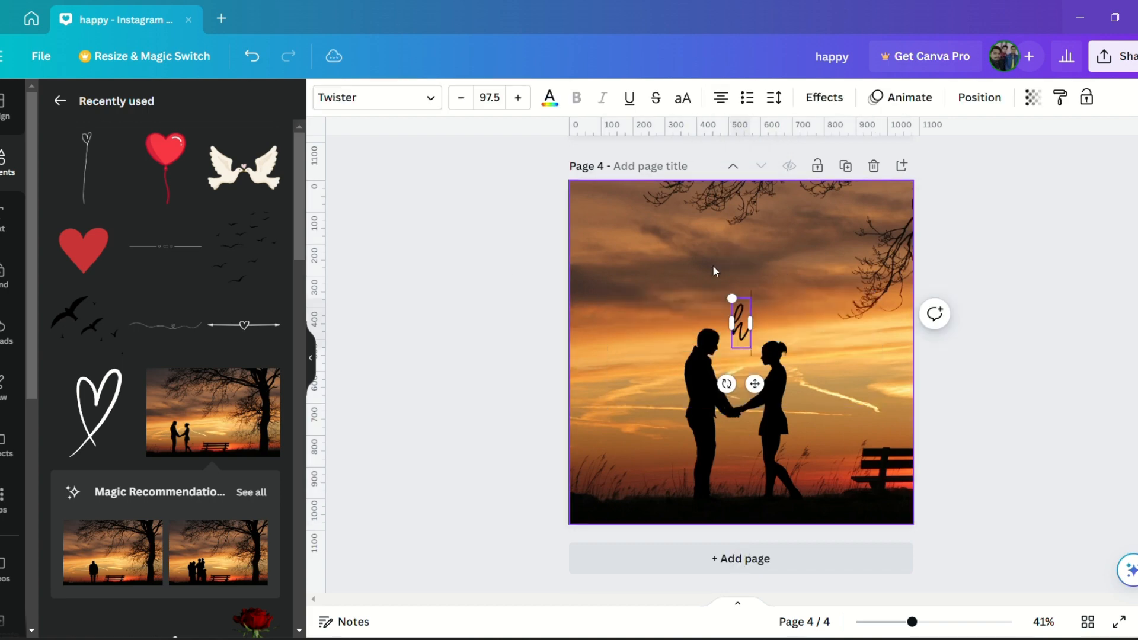
{"action": "left_click", "coordinate": [437, 104]}
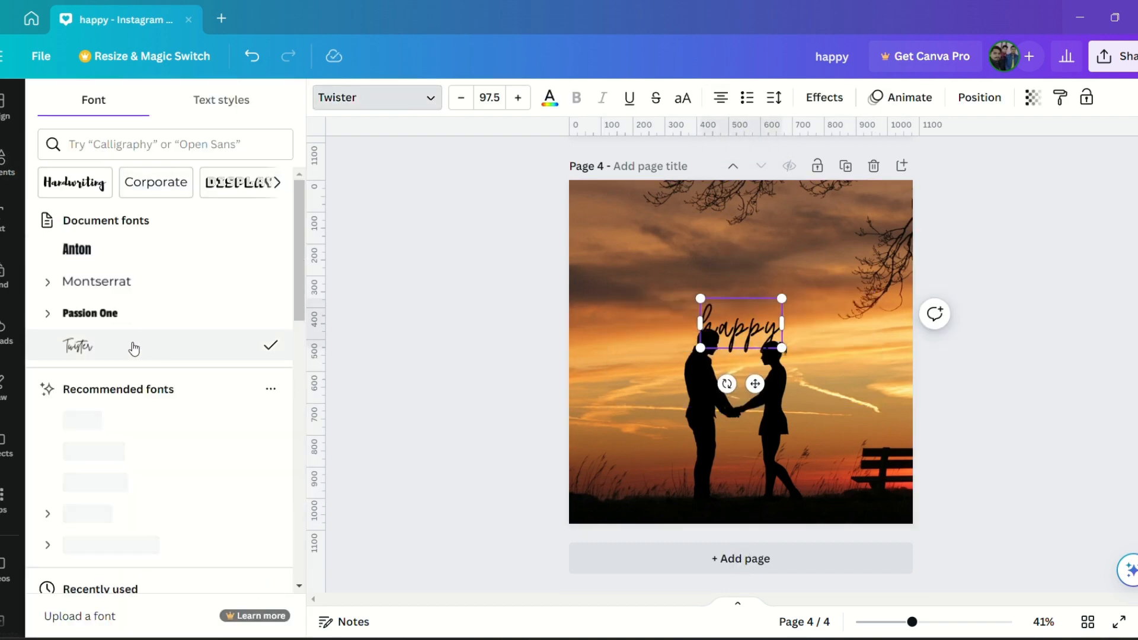
{"action": "left_click", "coordinate": [697, 309]}
{"action": "left_click", "coordinate": [721, 334]}
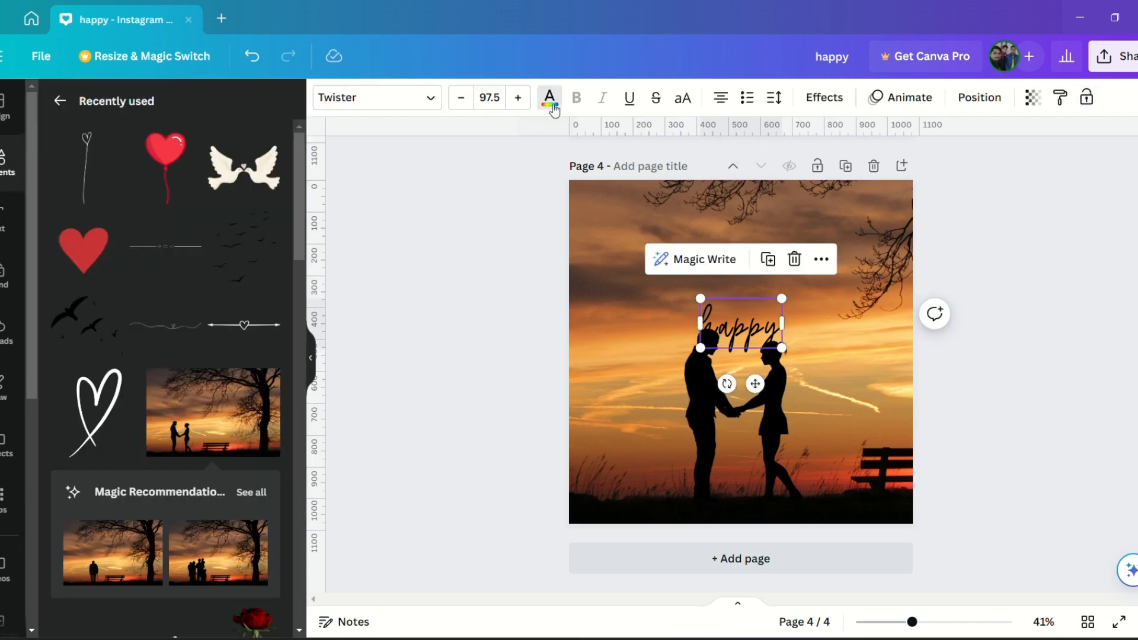
- Colour the "happy" text white and move it up into the sky above the couple
{"action": "left_click", "coordinate": [549, 98]}
{"action": "left_click", "coordinate": [180, 191]}
{"action": "left_click_drag", "start_coordinate": [742, 323], "coordinate": [732, 302]}
- Duplicate the "happy" text, change the copy to "valentine day" and set it in uppercase Anton
{"action": "key", "text": "ctrl+d"}
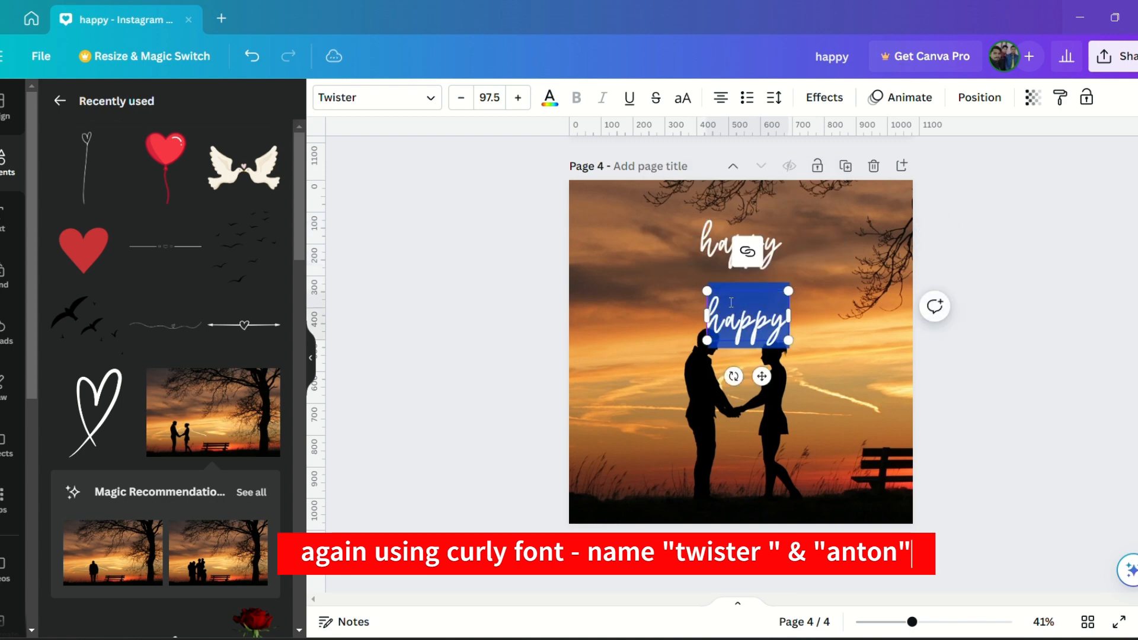
{"action": "type", "text": "valent"}
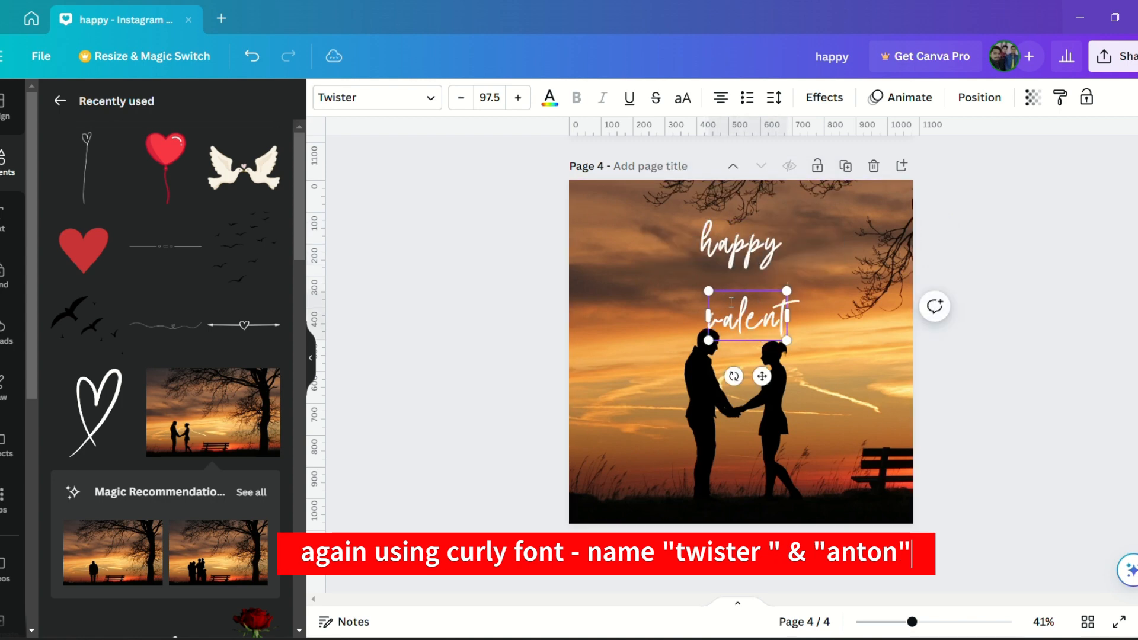
{"action": "type", "text": "ine day"}
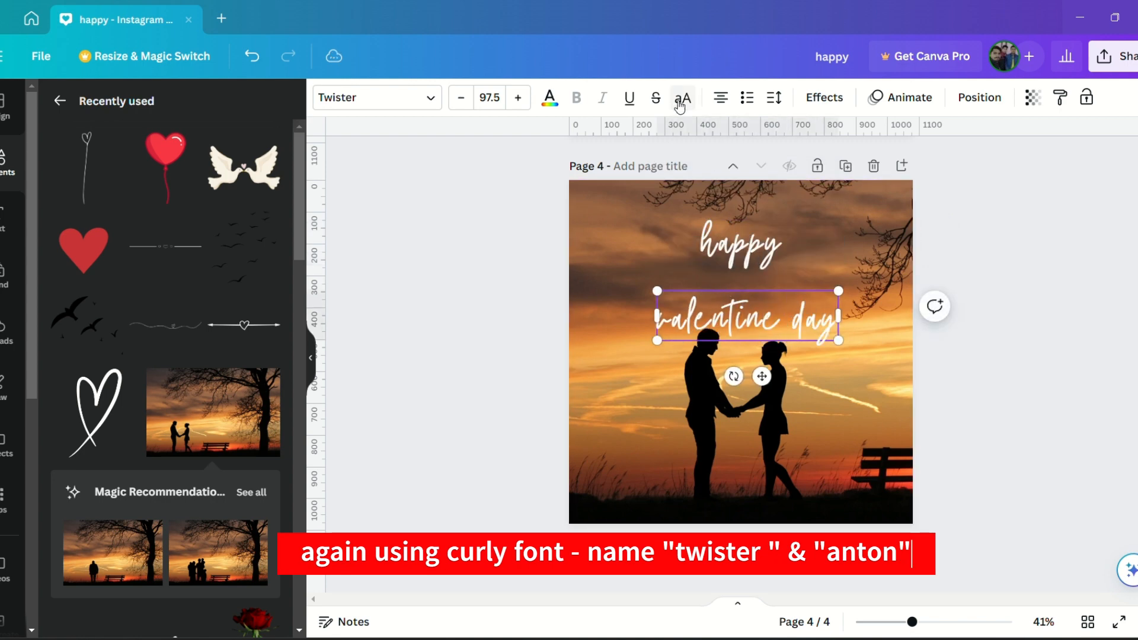
{"action": "left_click", "coordinate": [682, 99]}
{"action": "left_click", "coordinate": [407, 99]}
{"action": "left_click", "coordinate": [123, 251]}
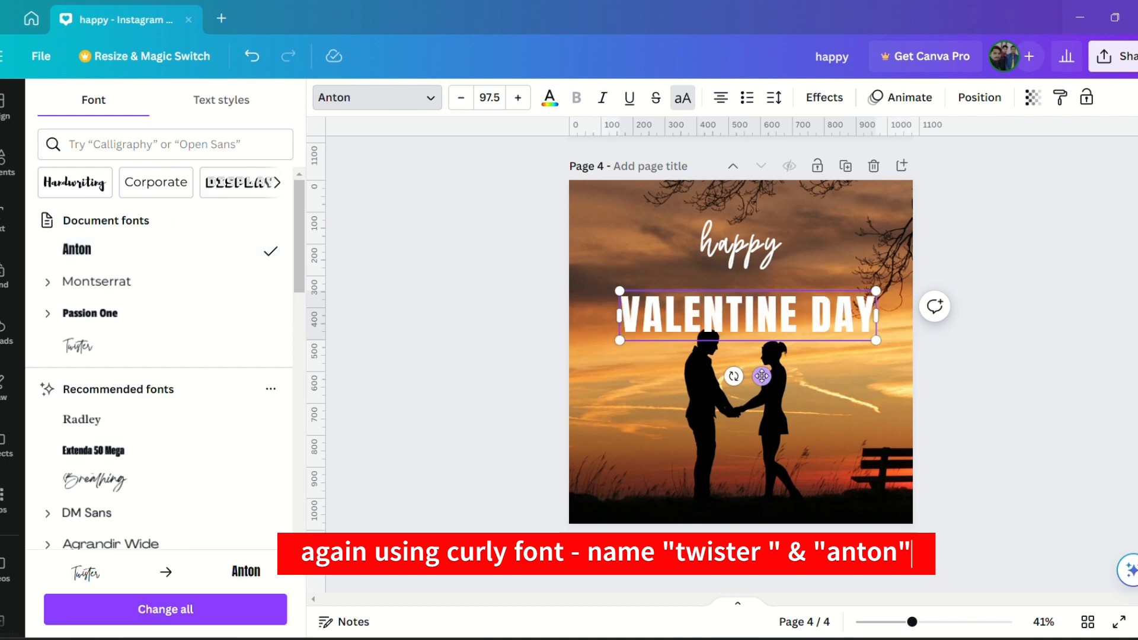
- Widen the letter spacing of "VALENTINE DAY" and move it up, centred and slightly overlapping the bottom of "happy"
{"action": "left_click", "coordinate": [776, 109]}
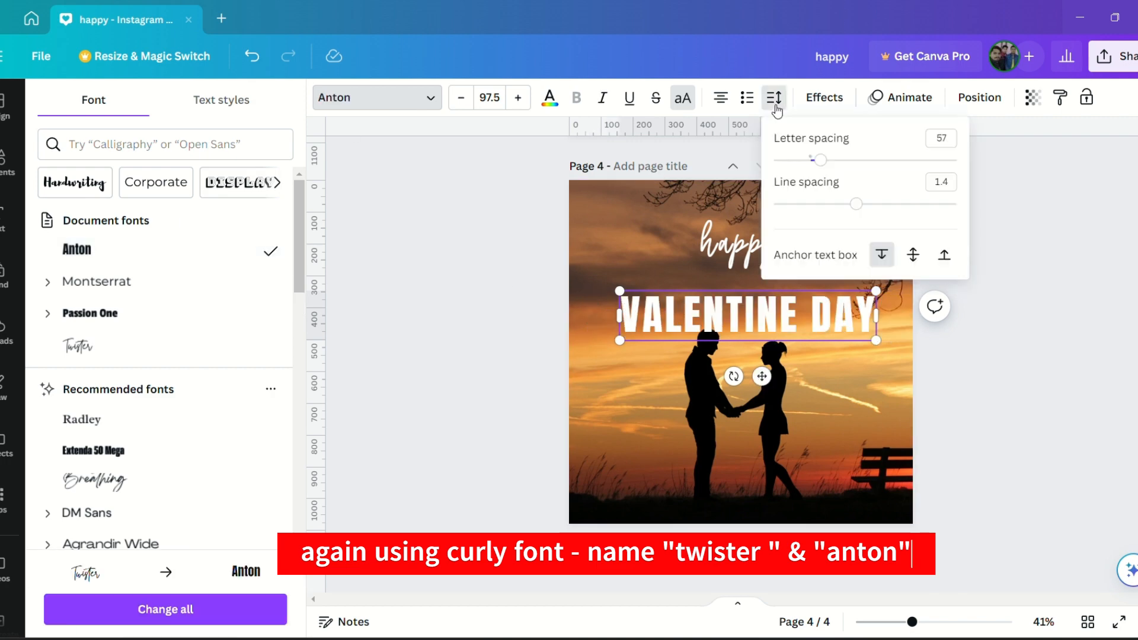
{"action": "left_click_drag", "start_coordinate": [811, 160], "coordinate": [838, 168]}
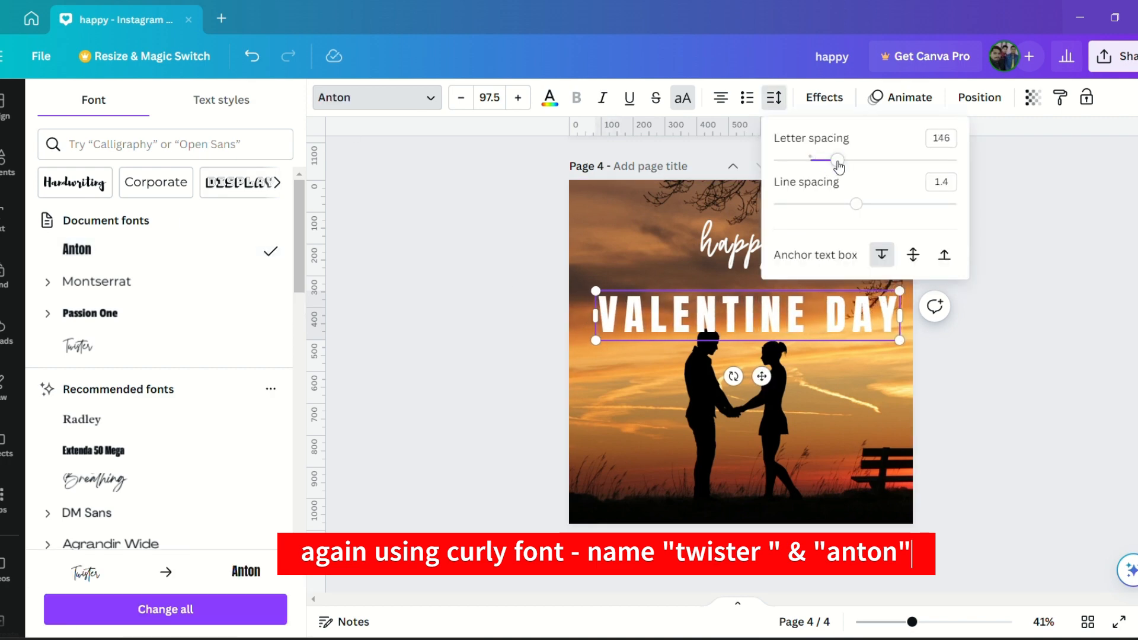
{"action": "left_click_drag", "start_coordinate": [734, 321], "coordinate": [738, 280]}
- Rearrange the layer order so that "VALENTINE DAY" lies behind the "happy" text
{"action": "left_click", "coordinate": [979, 97]}
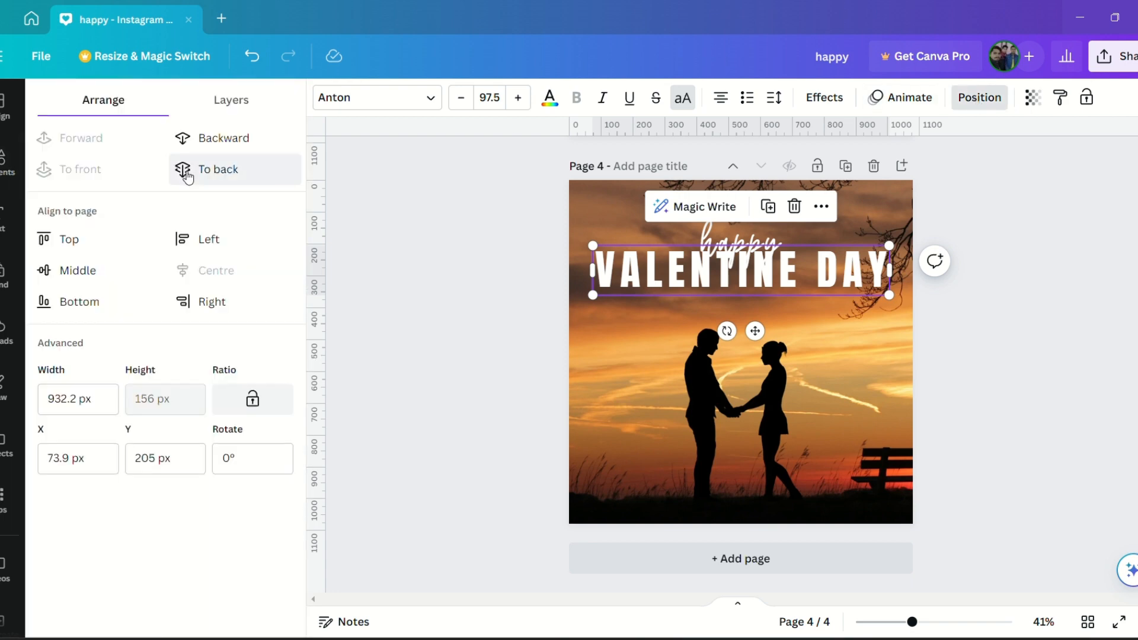
{"action": "left_click", "coordinate": [190, 169]}
{"action": "left_click", "coordinate": [71, 138]}
{"action": "left_click", "coordinate": [195, 140]}
{"action": "left_click", "coordinate": [72, 169]}
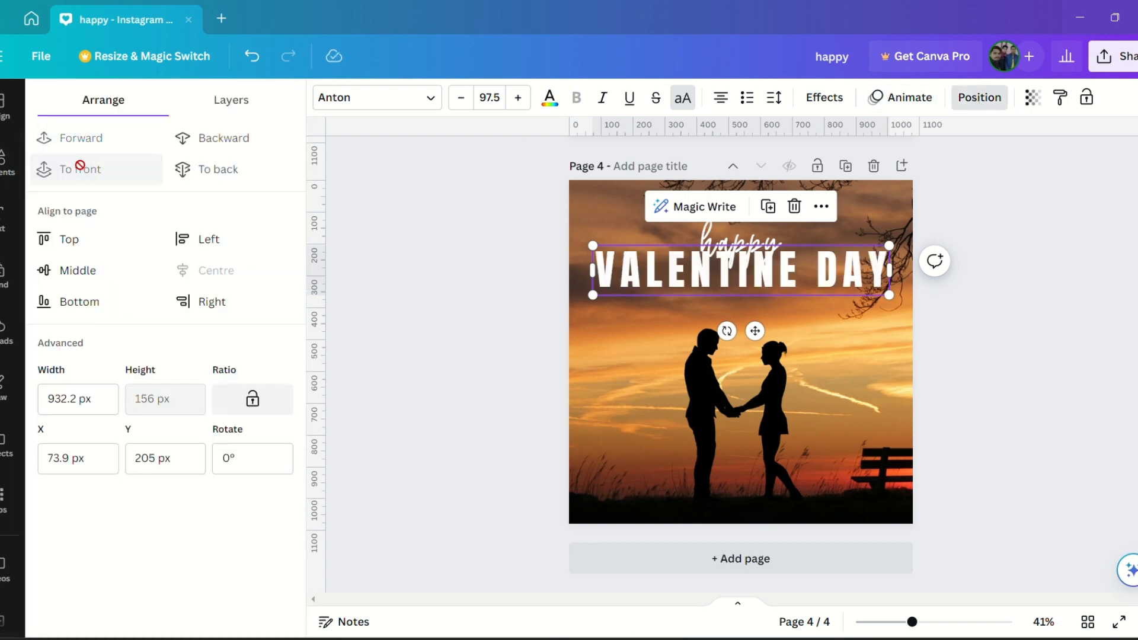
{"action": "left_click", "coordinate": [186, 140]}
{"action": "left_click", "coordinate": [415, 222]}
- Give the "happy" text a black Shadow effect with offset 100
{"action": "left_click", "coordinate": [706, 240]}
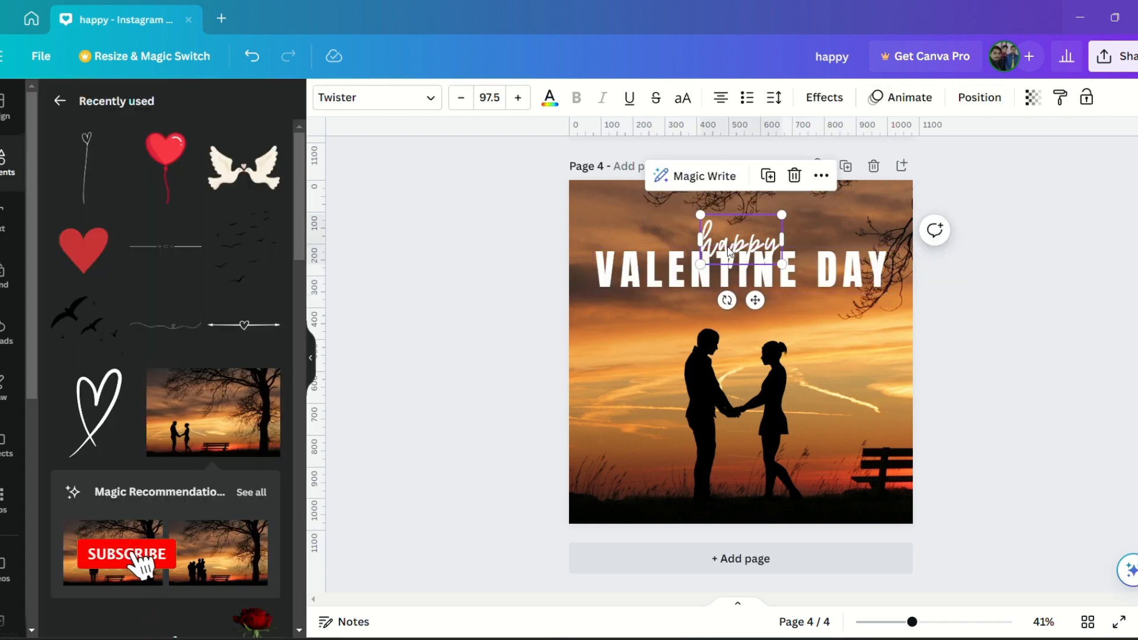
{"action": "left_click", "coordinate": [964, 99]}
{"action": "left_click", "coordinate": [824, 97]}
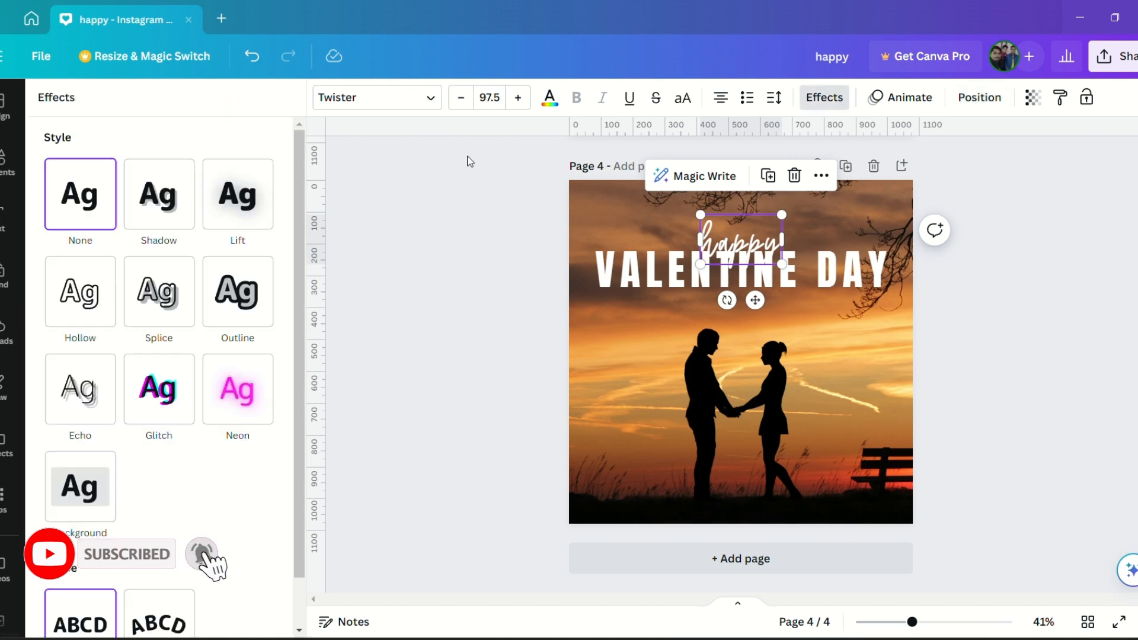
{"action": "left_click", "coordinate": [159, 195]}
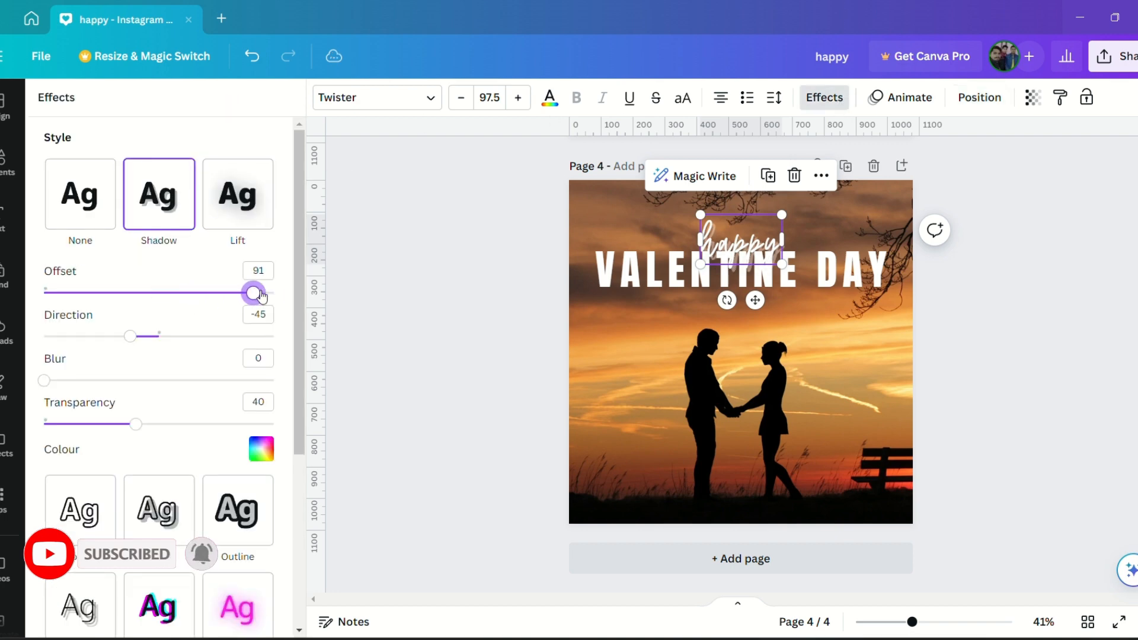
{"action": "left_click", "coordinate": [261, 450]}
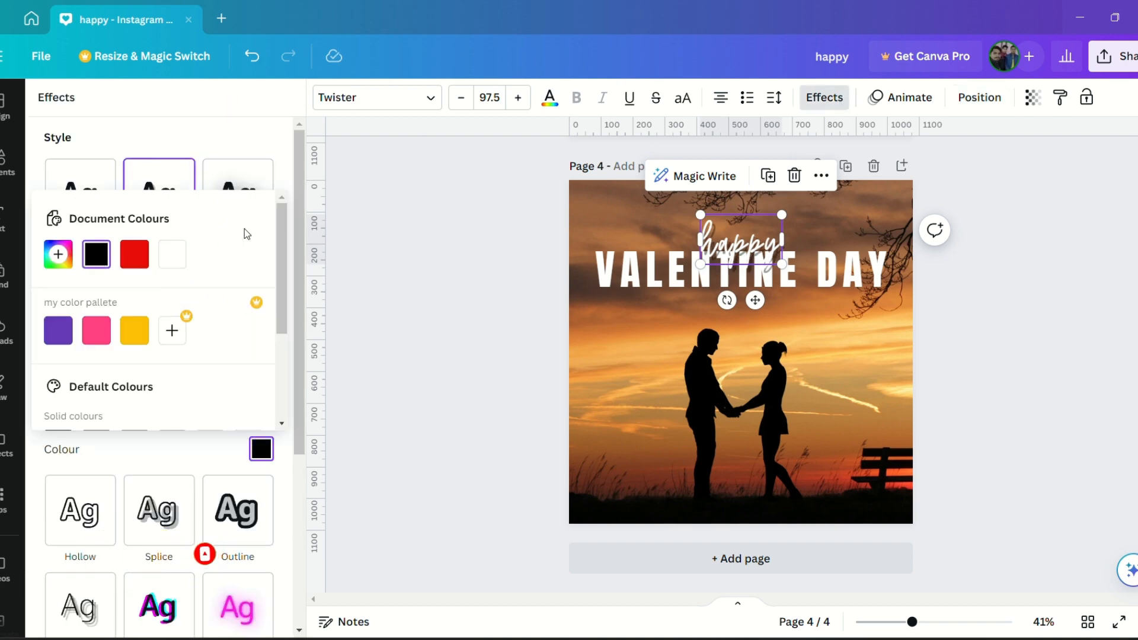
{"action": "left_click", "coordinate": [448, 202]}
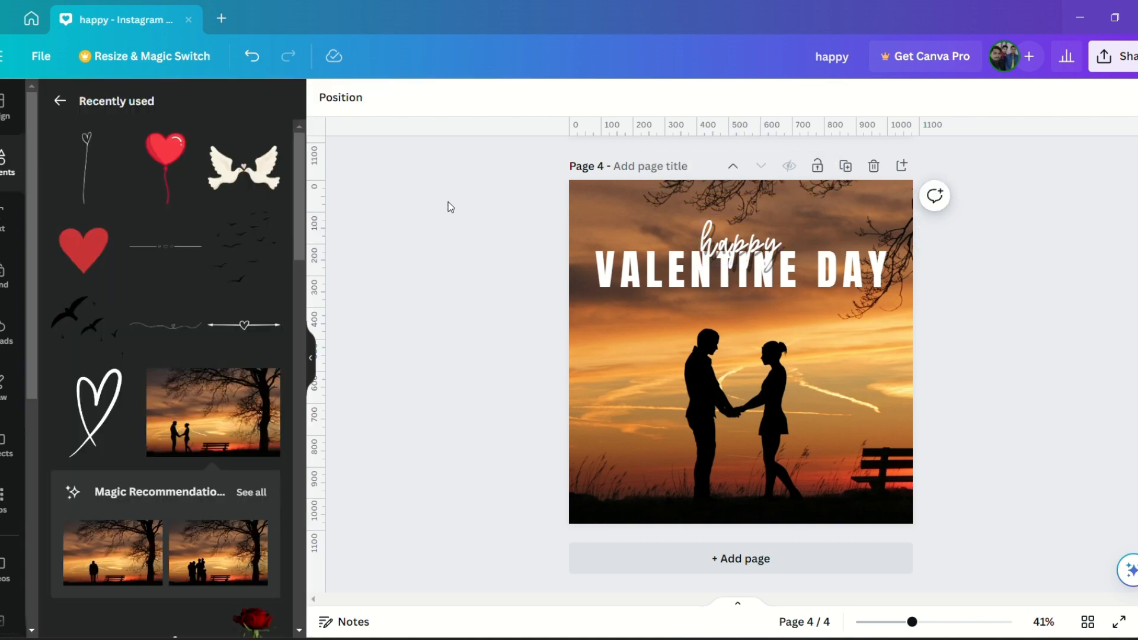
{"action": "left_click", "coordinate": [741, 236]}
{"action": "left_click", "coordinate": [824, 97]}
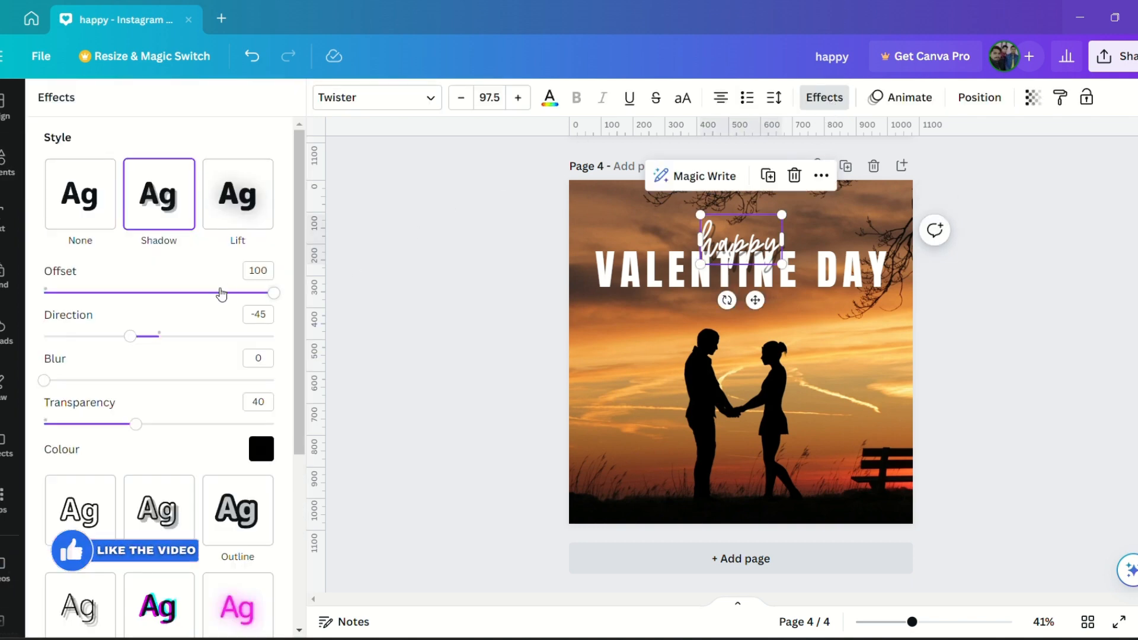
{"action": "left_click", "coordinate": [418, 241]}
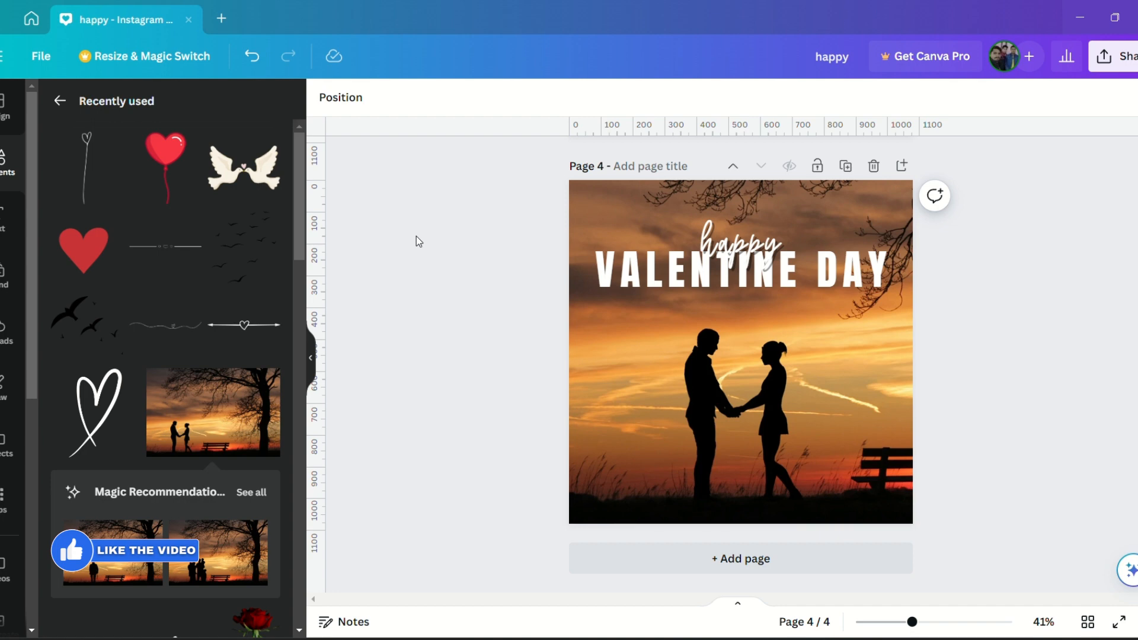
- Leave the recently used elements and search the graphics library for "flying bird"
{"action": "left_click", "coordinate": [60, 101]}
{"action": "left_click", "coordinate": [112, 108]}
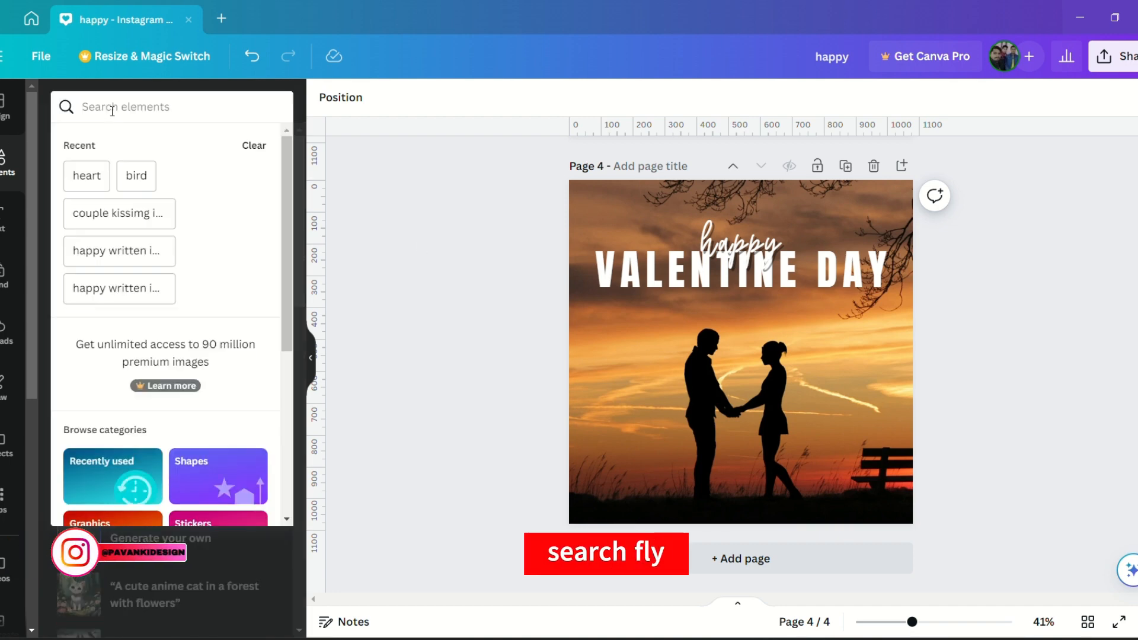
{"action": "type", "text": "flying bir"}
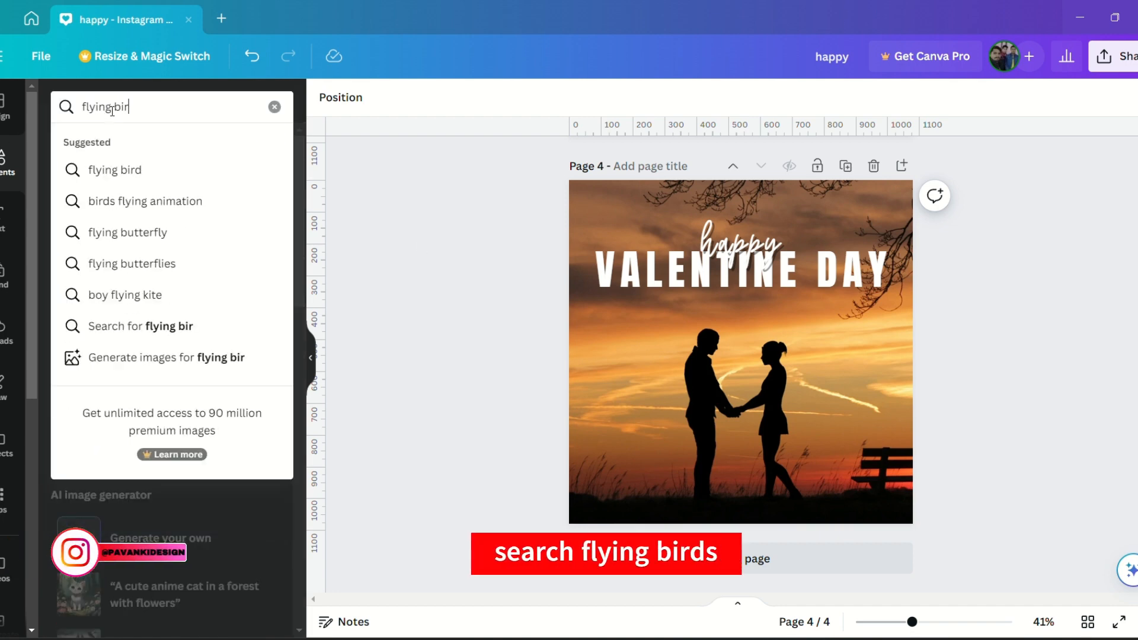
{"action": "type", "text": "d"}
{"action": "key", "text": "Return"}
{"action": "left_click", "coordinate": [279, 233]}
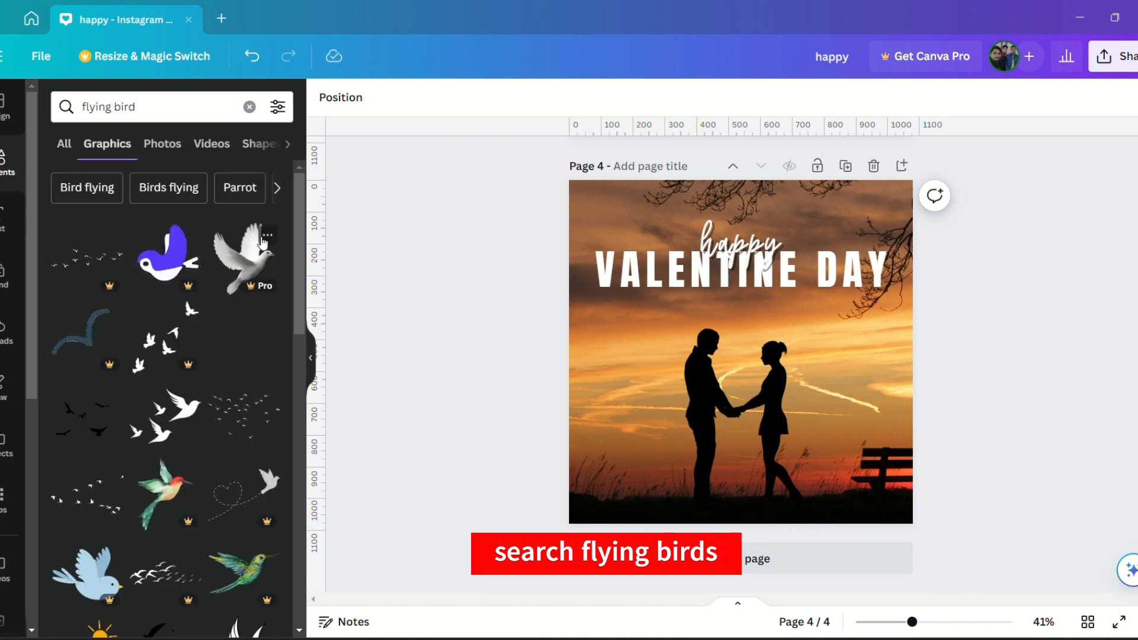
{"action": "scroll", "coordinate": [200, 256], "scroll_direction": "down", "scroll_amount": 5}
{"action": "scroll", "coordinate": [185, 273], "scroll_direction": "down", "scroll_amount": 10}
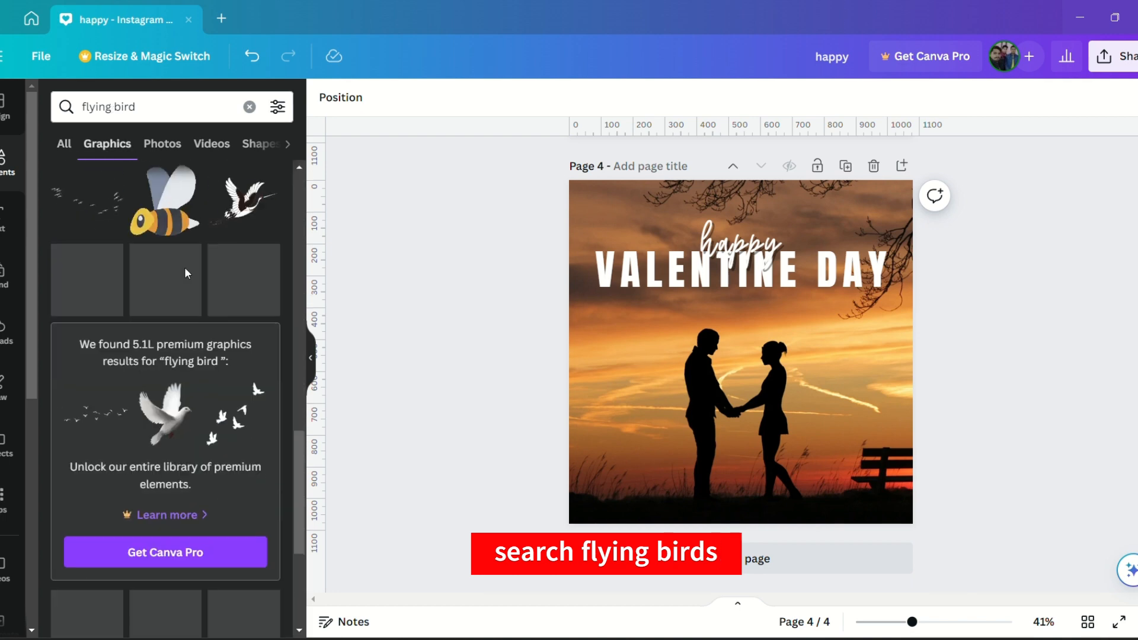
{"action": "scroll", "coordinate": [185, 273], "scroll_direction": "down", "scroll_amount": 10}
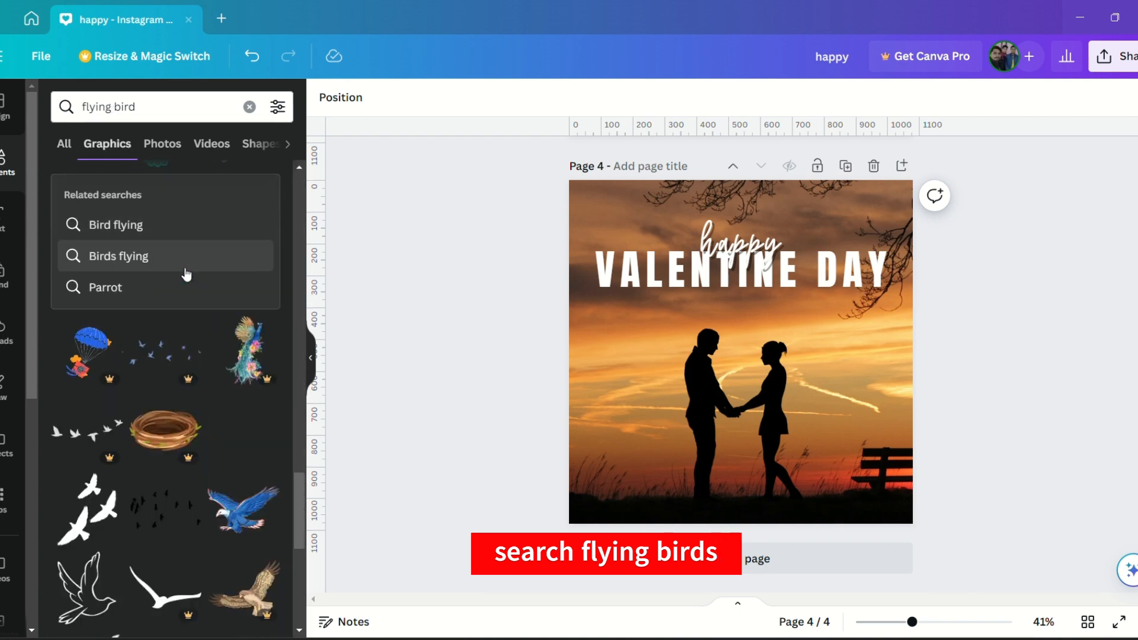
{"action": "scroll", "coordinate": [186, 272], "scroll_direction": "down", "scroll_amount": 10}
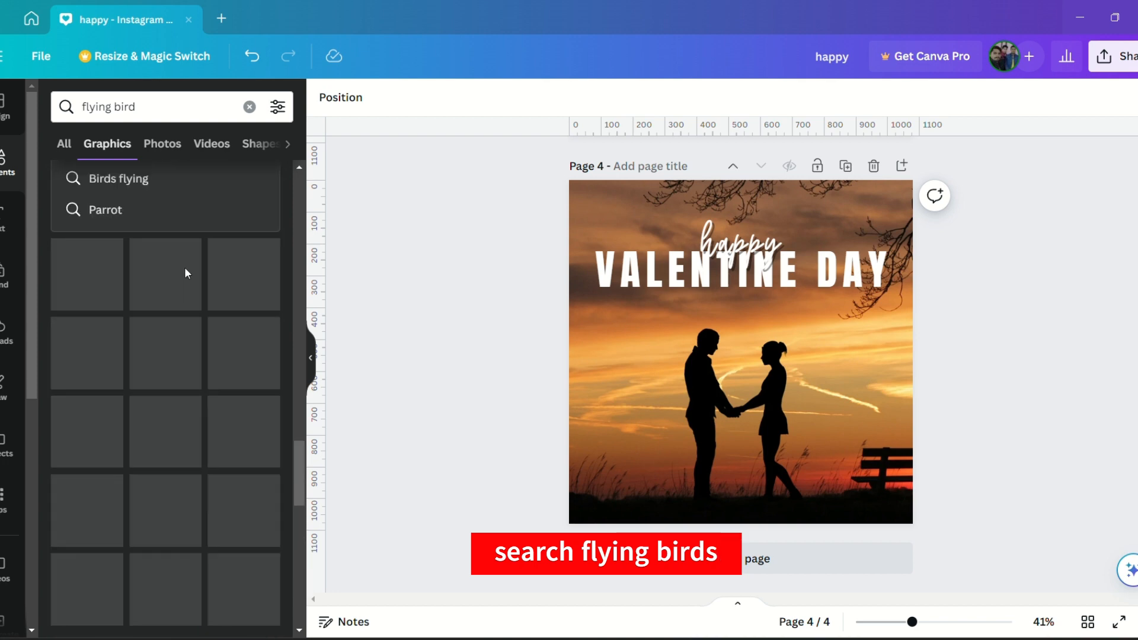
{"action": "scroll", "coordinate": [185, 273], "scroll_direction": "up", "scroll_amount": 15}
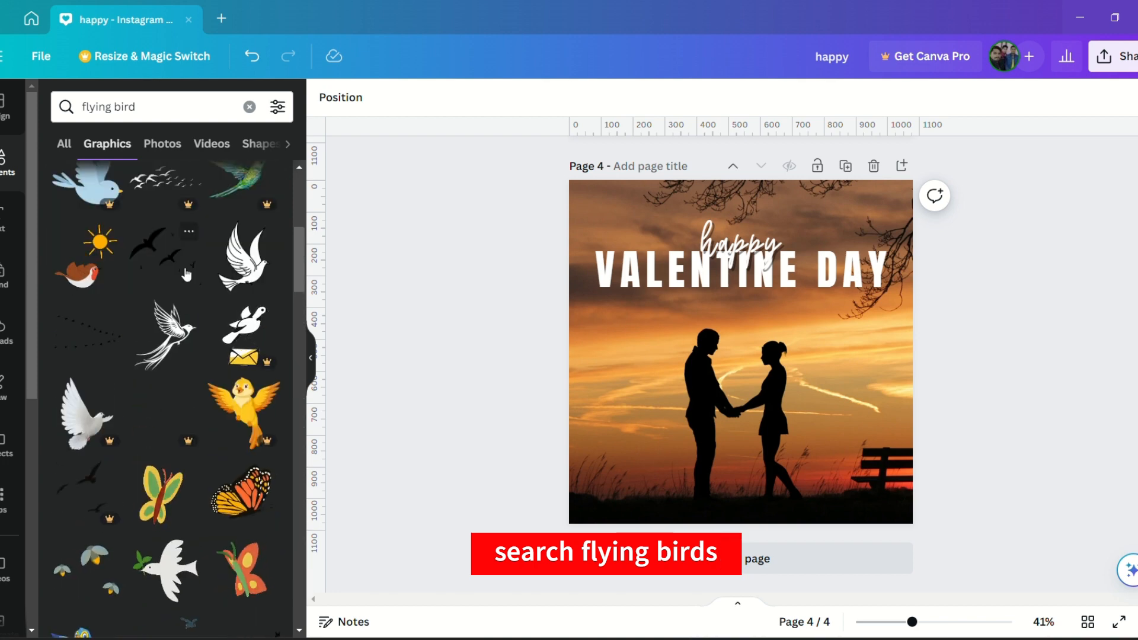
{"action": "scroll", "coordinate": [171, 283], "scroll_direction": "down", "scroll_amount": 6}
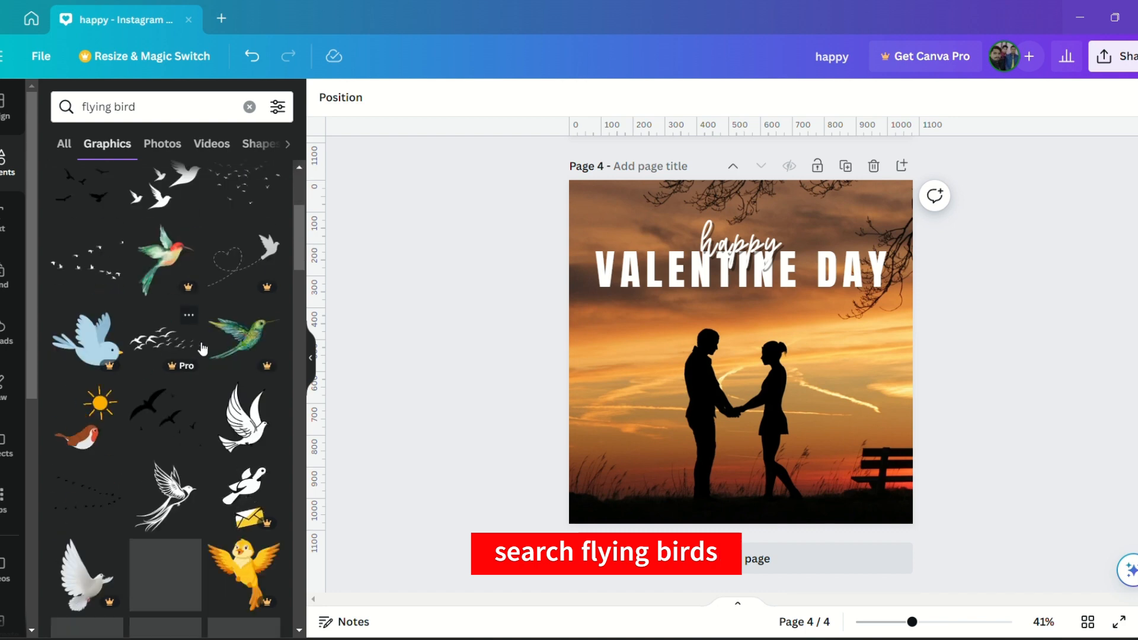
{"action": "left_click", "coordinate": [183, 285]}
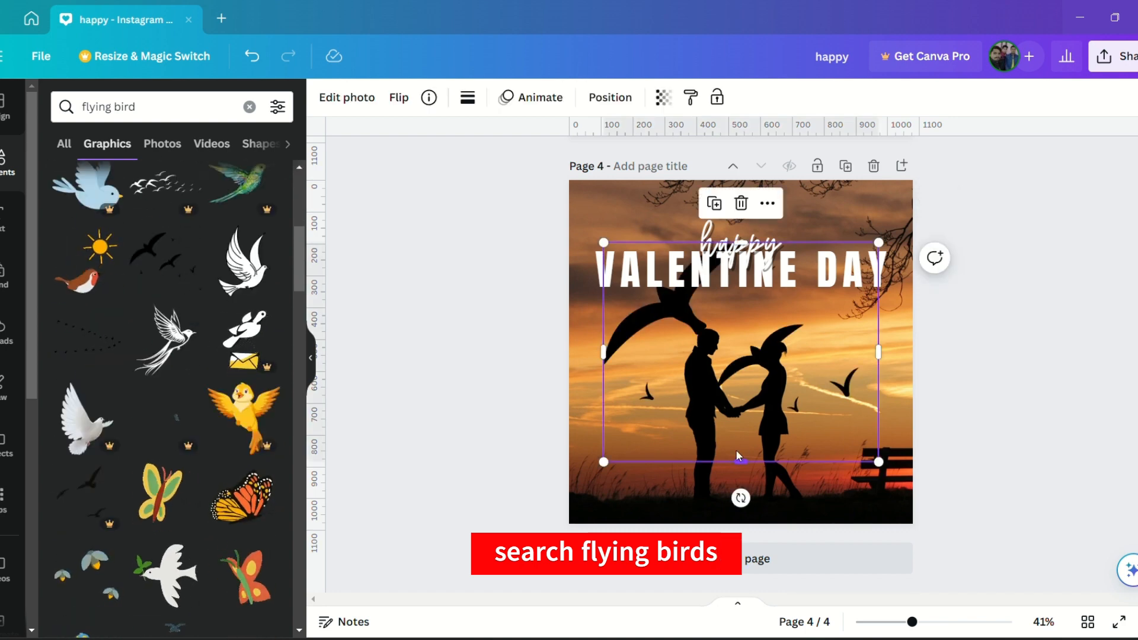
{"action": "left_click_drag", "start_coordinate": [739, 459], "coordinate": [705, 395]}
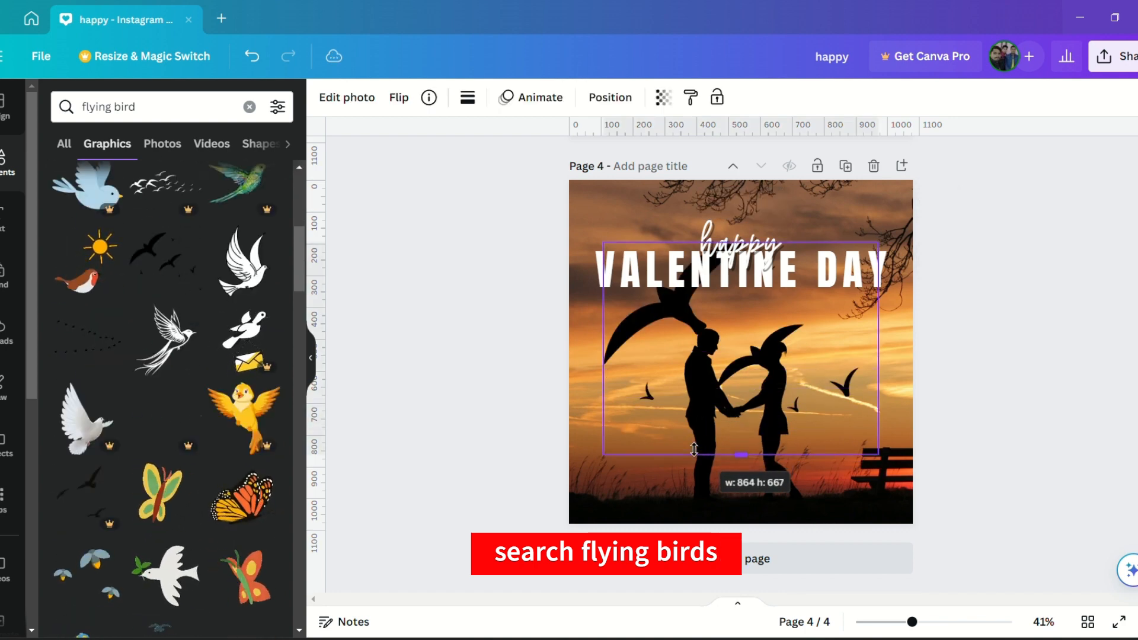
{"action": "left_click_drag", "start_coordinate": [695, 450], "coordinate": [694, 449]}
{"action": "left_click", "coordinate": [743, 201]}
- Add the black flying birds graphic, shrink it and place it in the sky just above "DAY"
{"action": "scroll", "coordinate": [184, 288], "scroll_direction": "down", "scroll_amount": 10}
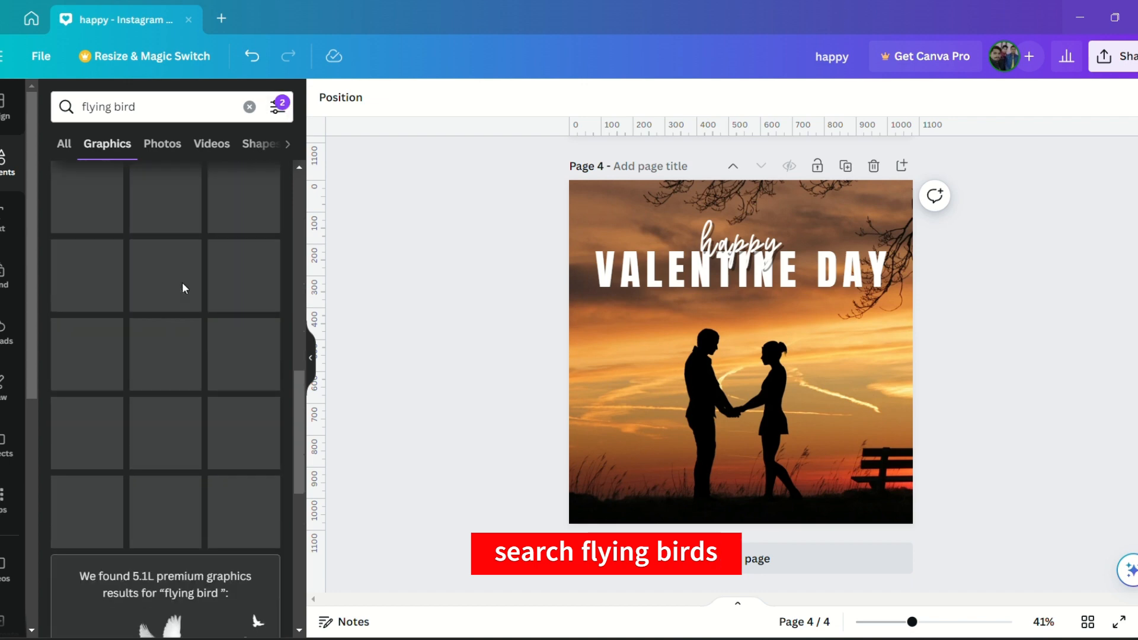
{"action": "scroll", "coordinate": [182, 279], "scroll_direction": "down", "scroll_amount": 12}
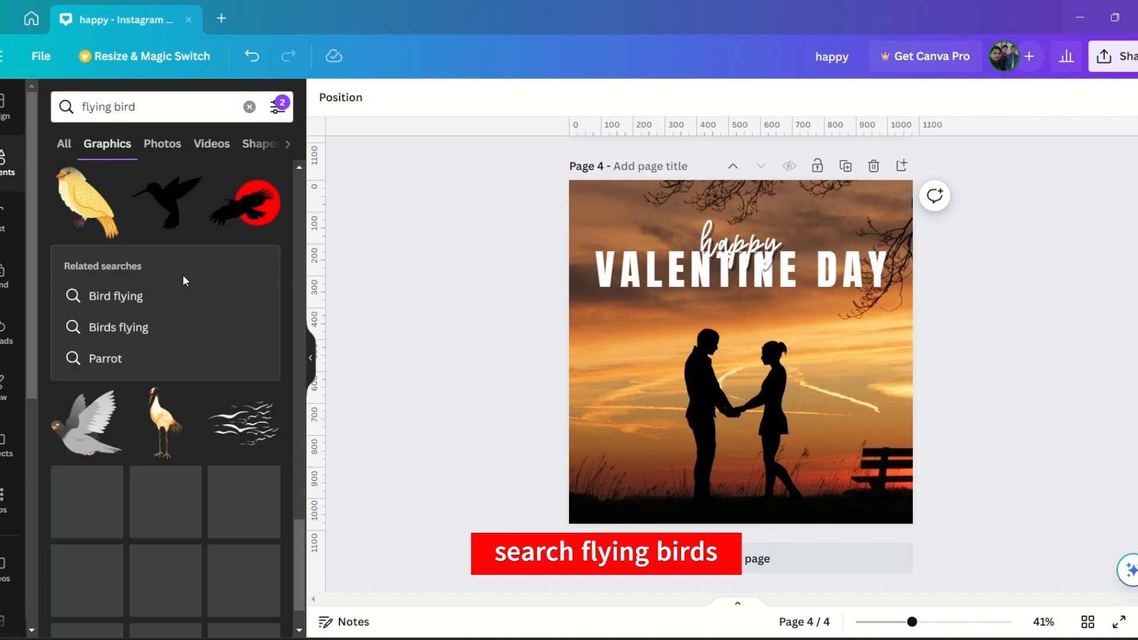
{"action": "scroll", "coordinate": [182, 275], "scroll_direction": "down", "scroll_amount": 10}
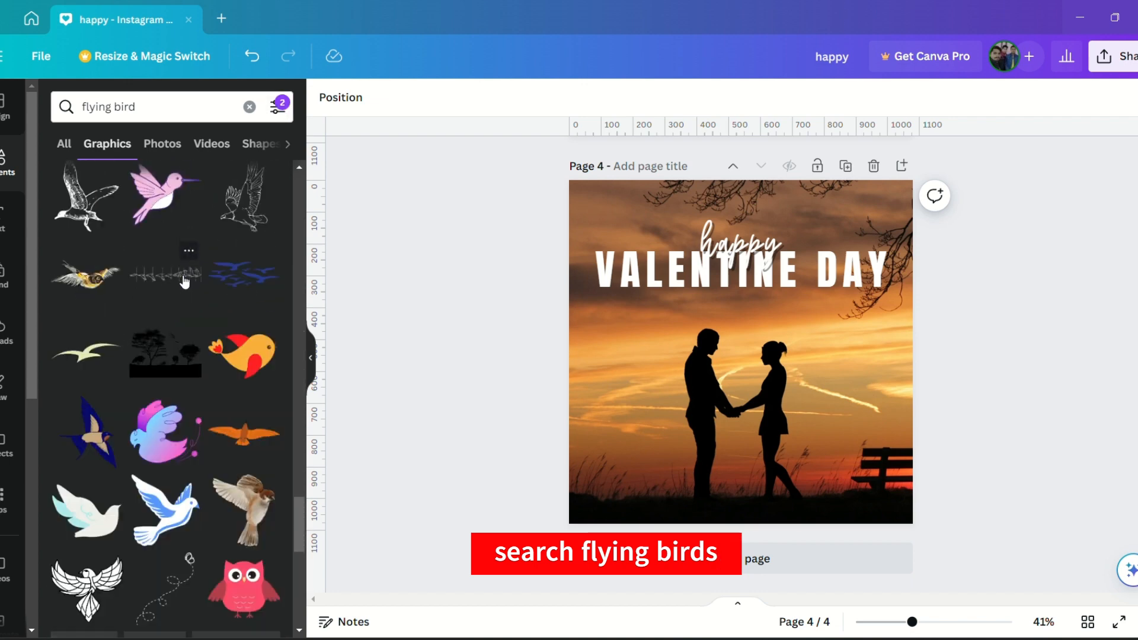
{"action": "scroll", "coordinate": [184, 282], "scroll_direction": "down", "scroll_amount": 15}
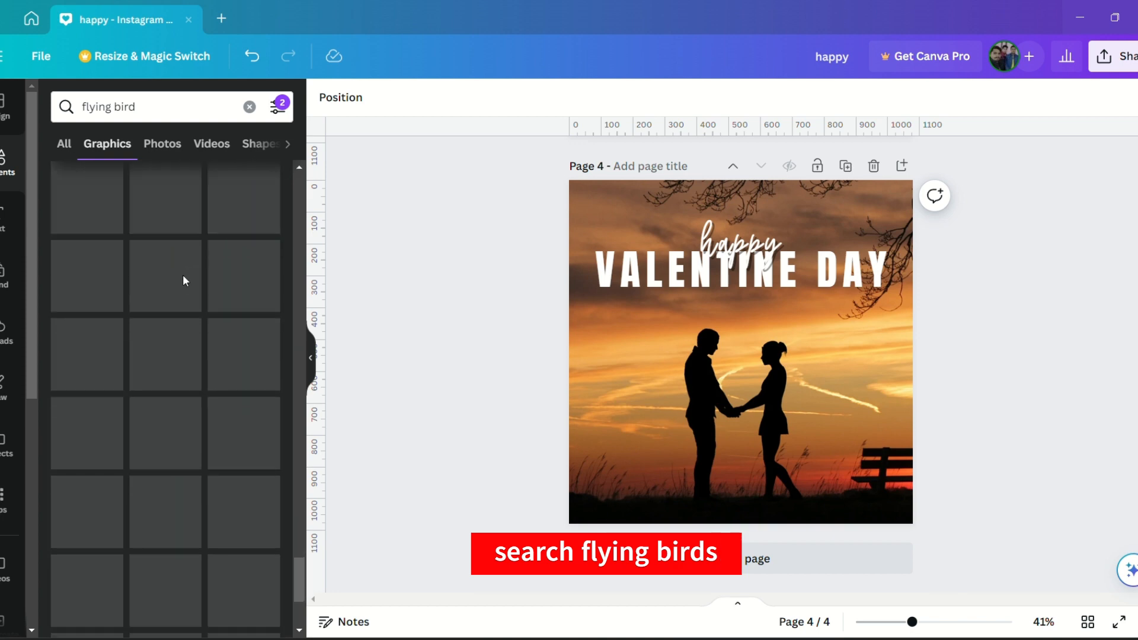
{"action": "scroll", "coordinate": [182, 275], "scroll_direction": "down", "scroll_amount": 6}
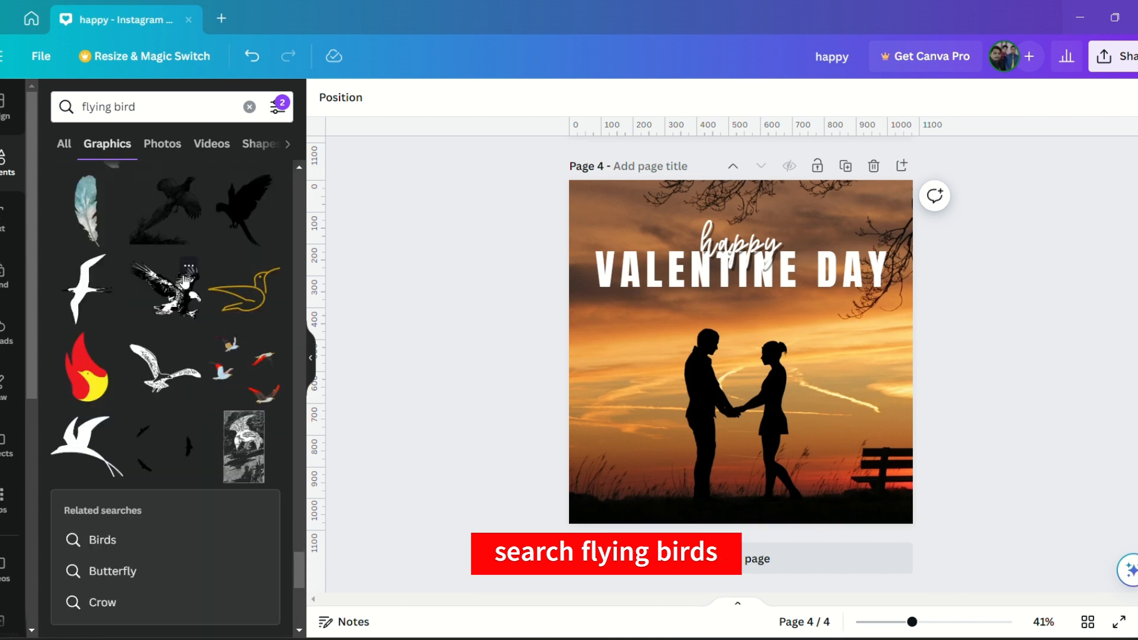
{"action": "scroll", "coordinate": [186, 279], "scroll_direction": "down", "scroll_amount": 10}
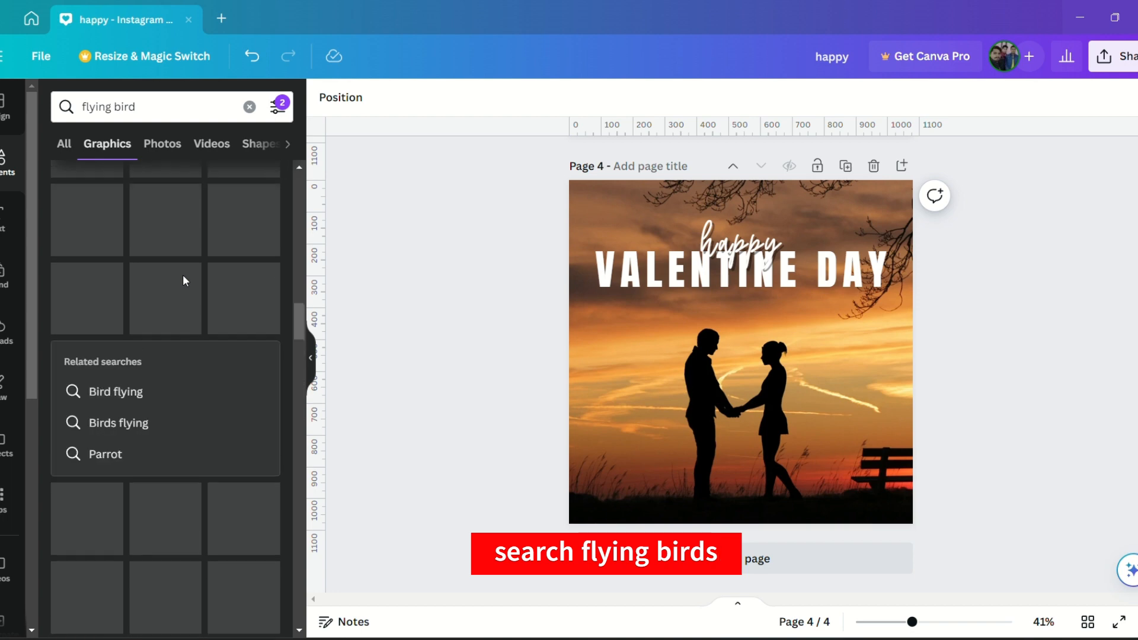
{"action": "scroll", "coordinate": [183, 275], "scroll_direction": "up", "scroll_amount": 10}
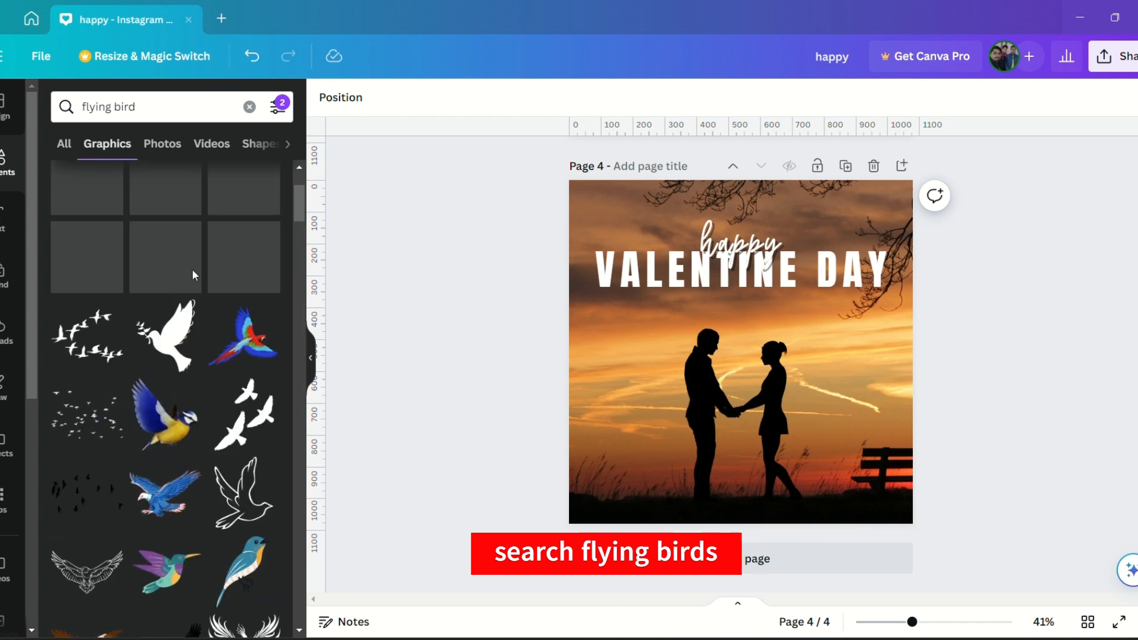
{"action": "scroll", "coordinate": [192, 274], "scroll_direction": "up", "scroll_amount": 3}
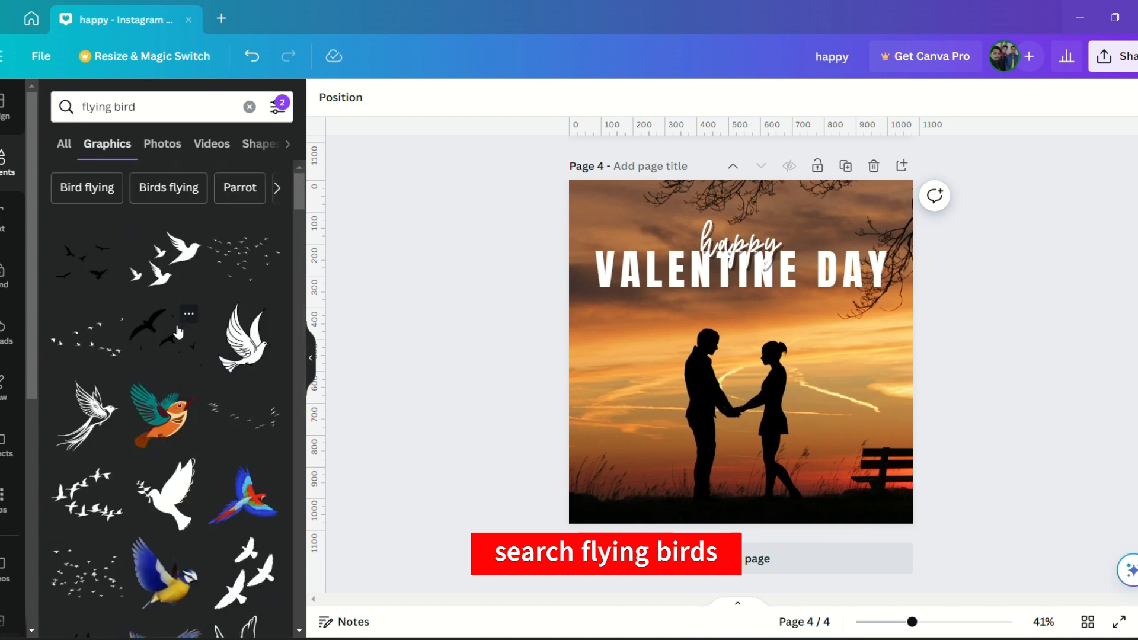
{"action": "left_click", "coordinate": [178, 332]}
{"action": "left_click_drag", "start_coordinate": [882, 461], "coordinate": [764, 303]}
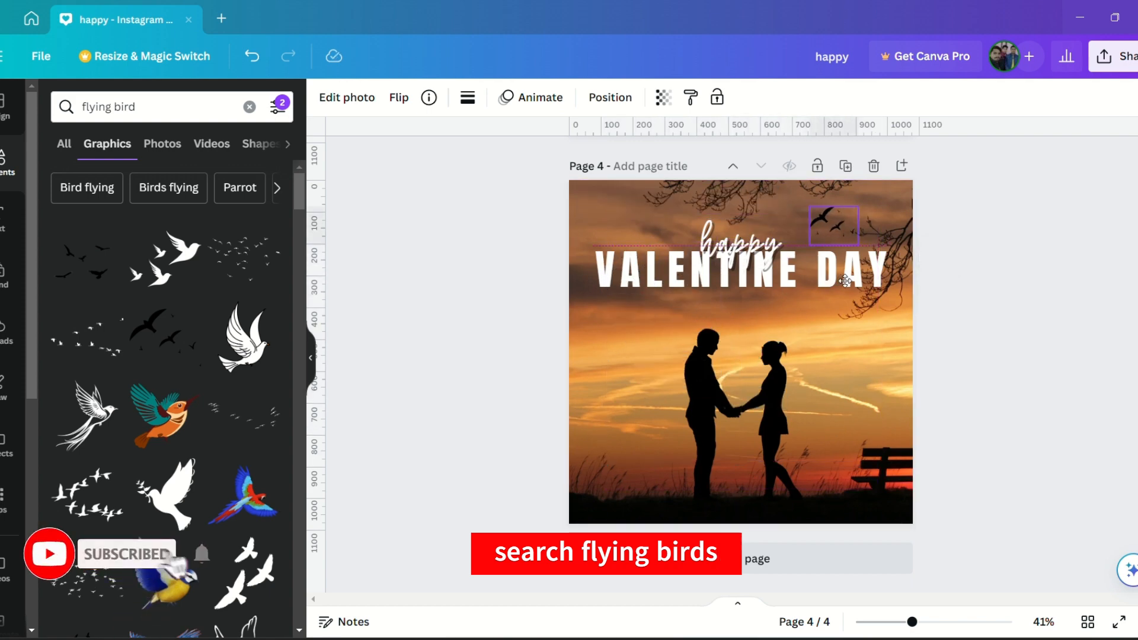
{"action": "left_click_drag", "start_coordinate": [846, 283], "coordinate": [841, 286]}
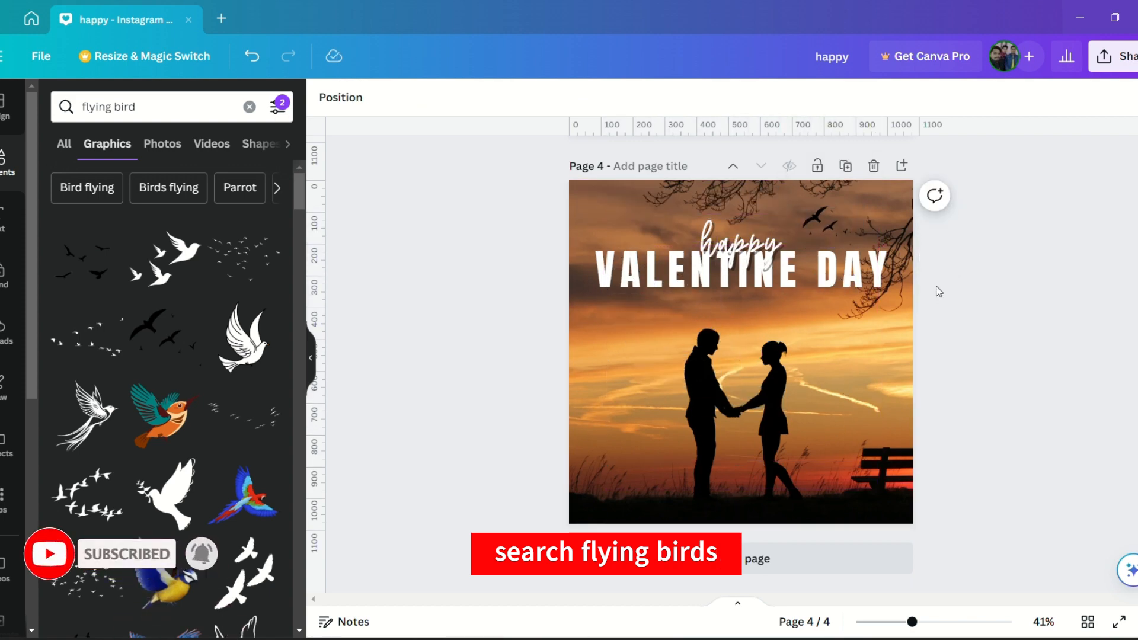
- Replace the element search term with "heart" and run the search
{"action": "left_click", "coordinate": [158, 107]}
{"action": "key", "text": "ctrl+a"}
{"action": "key", "text": "BackSpace"}
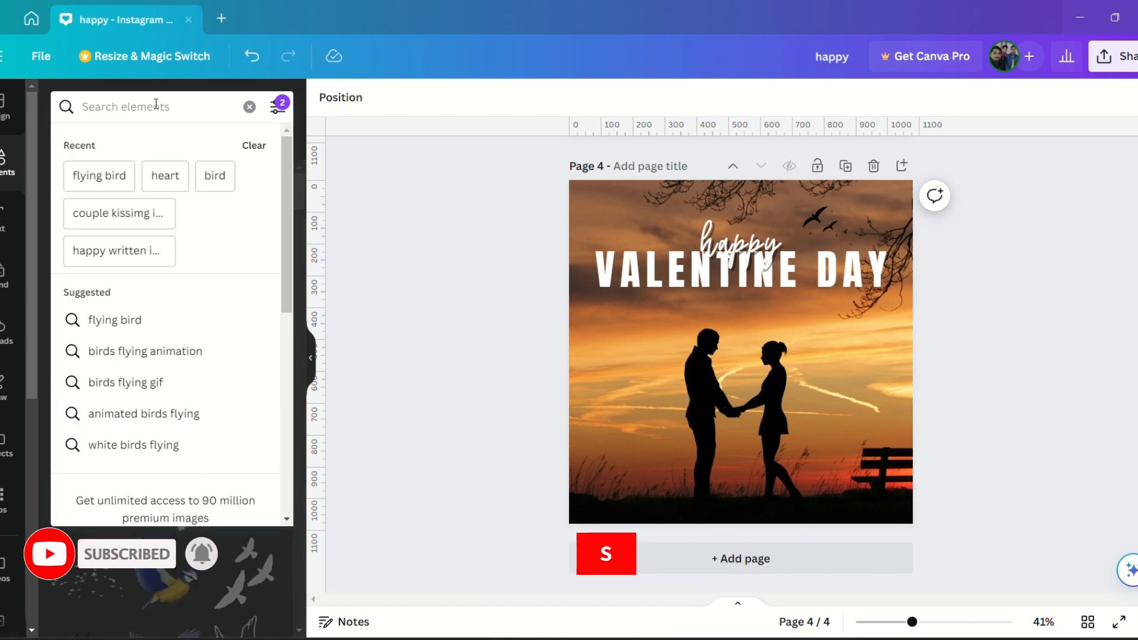
{"action": "type", "text": "heart"}
{"action": "key", "text": "Return"}
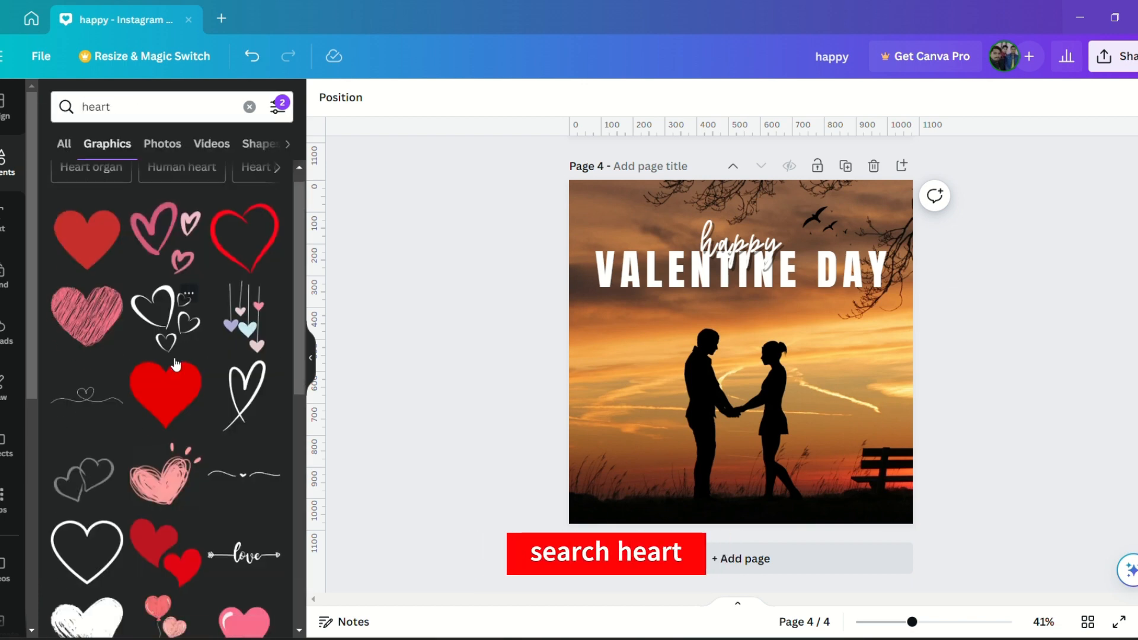
- Add the solid tilted heart graphic from the heart results to the page and shrink it to a small size
{"action": "scroll", "coordinate": [176, 366], "scroll_direction": "down", "scroll_amount": 5}
{"action": "scroll", "coordinate": [176, 366], "scroll_direction": "down", "scroll_amount": 10}
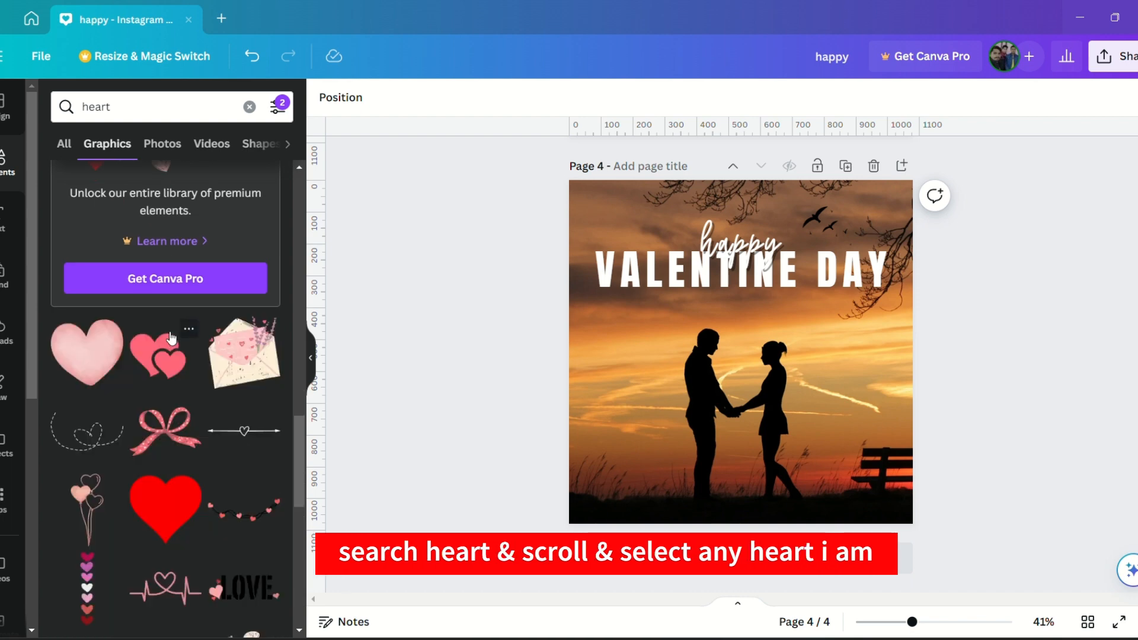
{"action": "scroll", "coordinate": [184, 367], "scroll_direction": "down", "scroll_amount": 15}
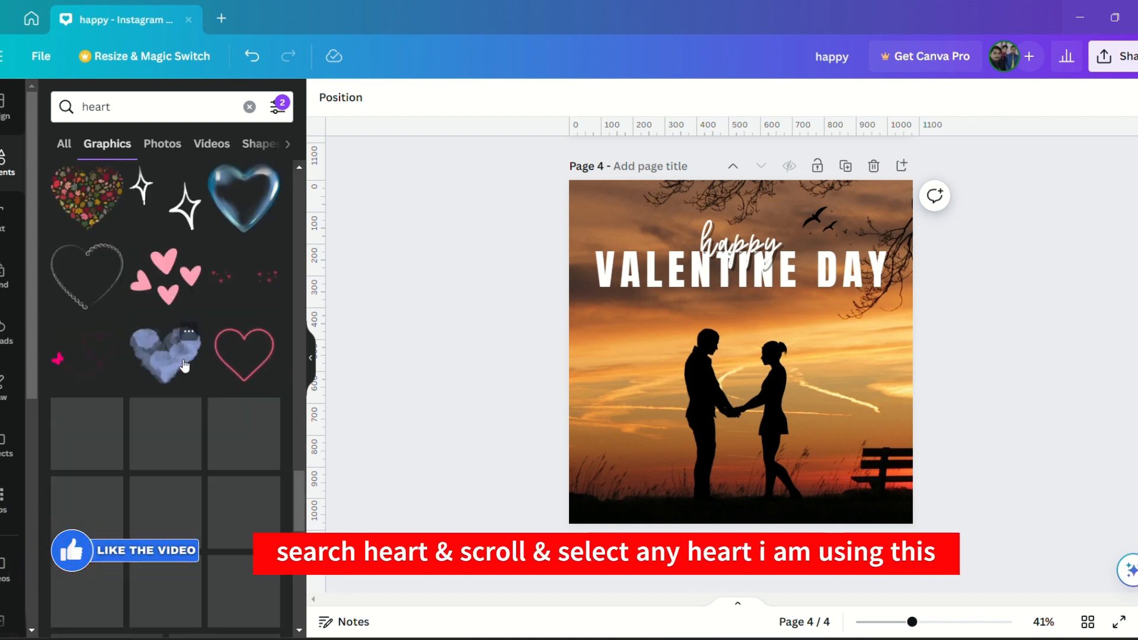
{"action": "scroll", "coordinate": [185, 345], "scroll_direction": "down", "scroll_amount": 10}
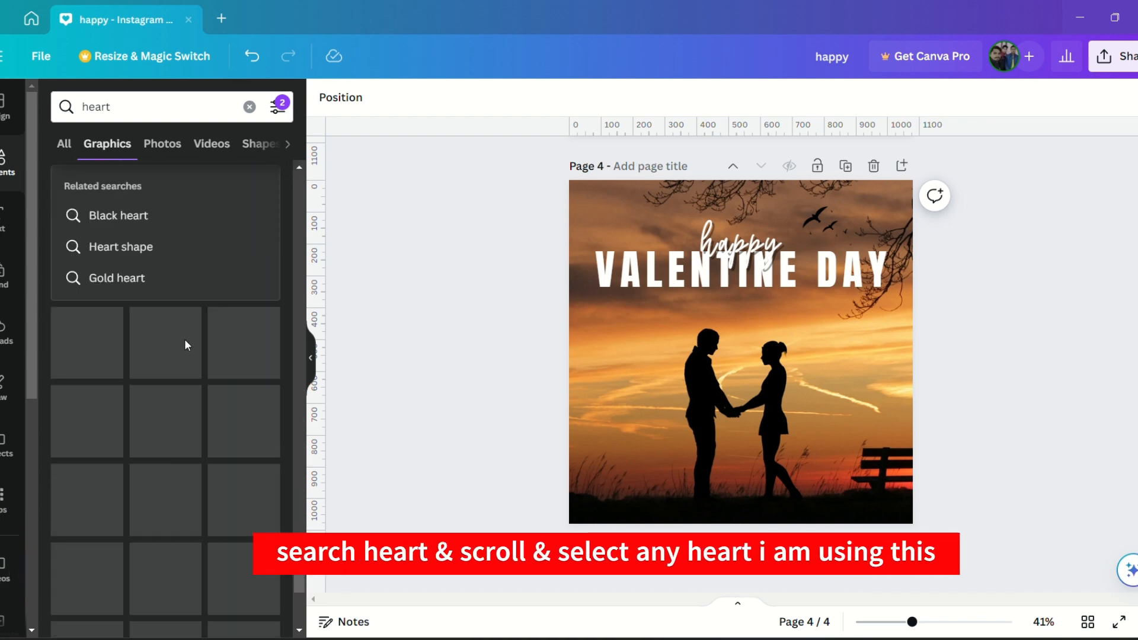
{"action": "scroll", "coordinate": [186, 345], "scroll_direction": "down", "scroll_amount": 10}
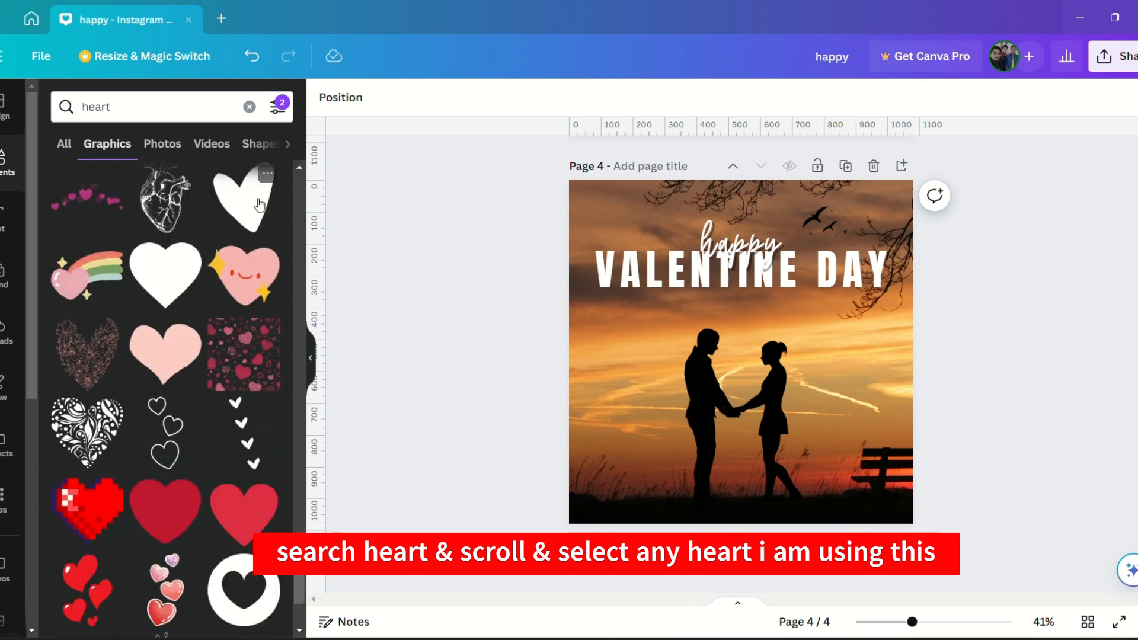
{"action": "left_click", "coordinate": [260, 205]}
{"action": "left_click_drag", "start_coordinate": [800, 287], "coordinate": [713, 386]}
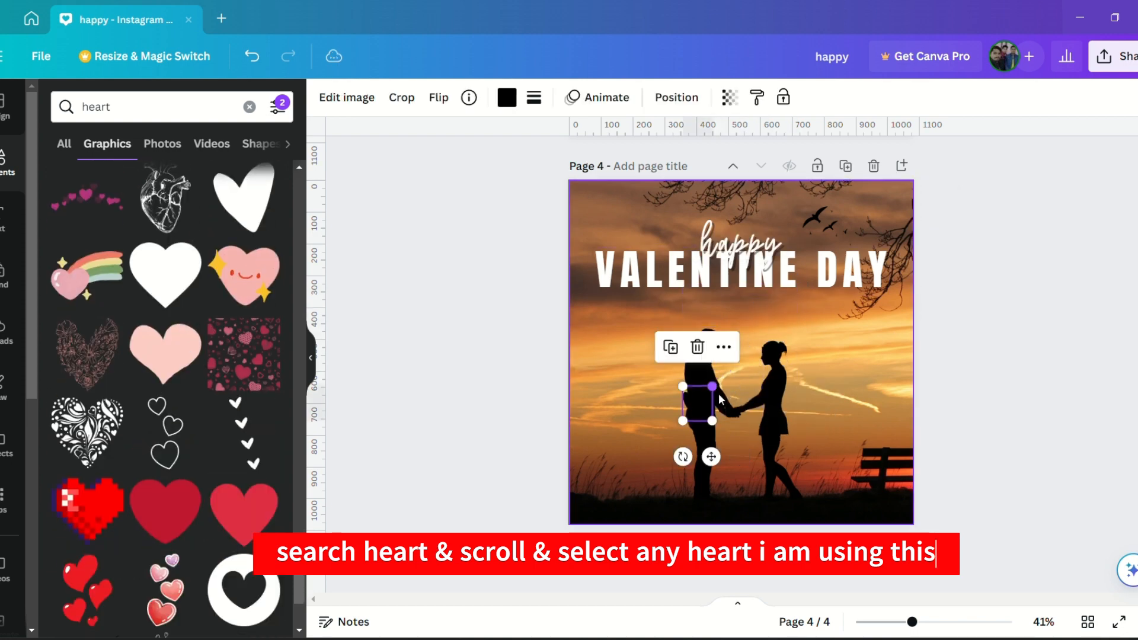
- Recolour the heart white and arrange it with a duplicate as a small pair near the post's lower-left corner
{"action": "left_click", "coordinate": [506, 97]}
{"action": "left_click", "coordinate": [180, 191]}
{"action": "left_click_drag", "start_coordinate": [712, 457], "coordinate": [632, 529]}
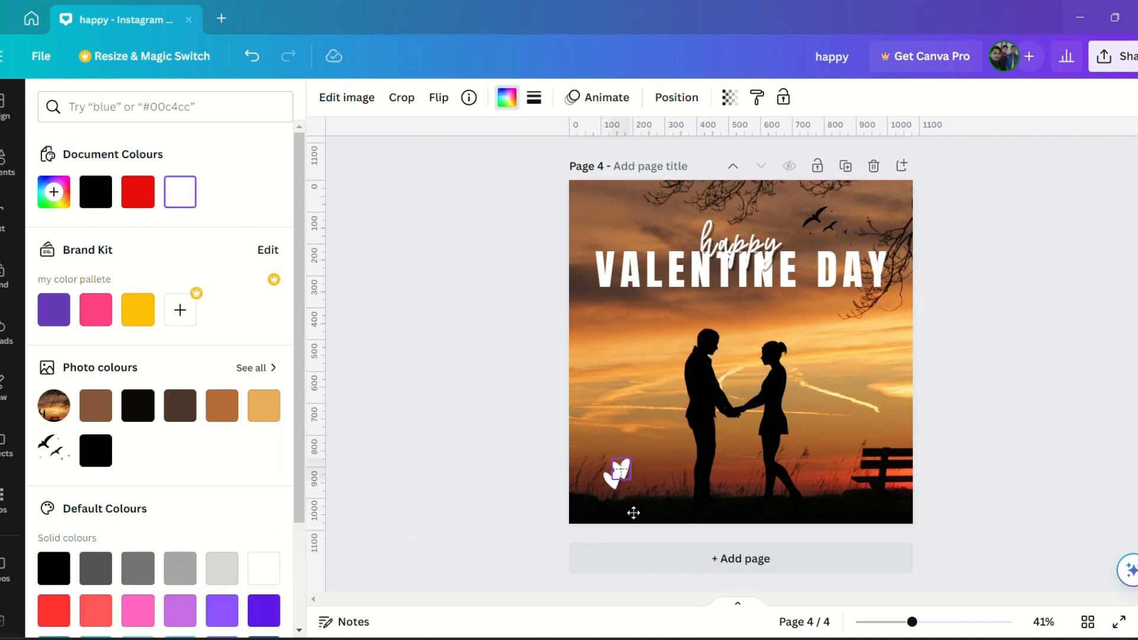
{"action": "left_click", "coordinate": [523, 443]}
{"action": "left_click", "coordinate": [622, 469]}
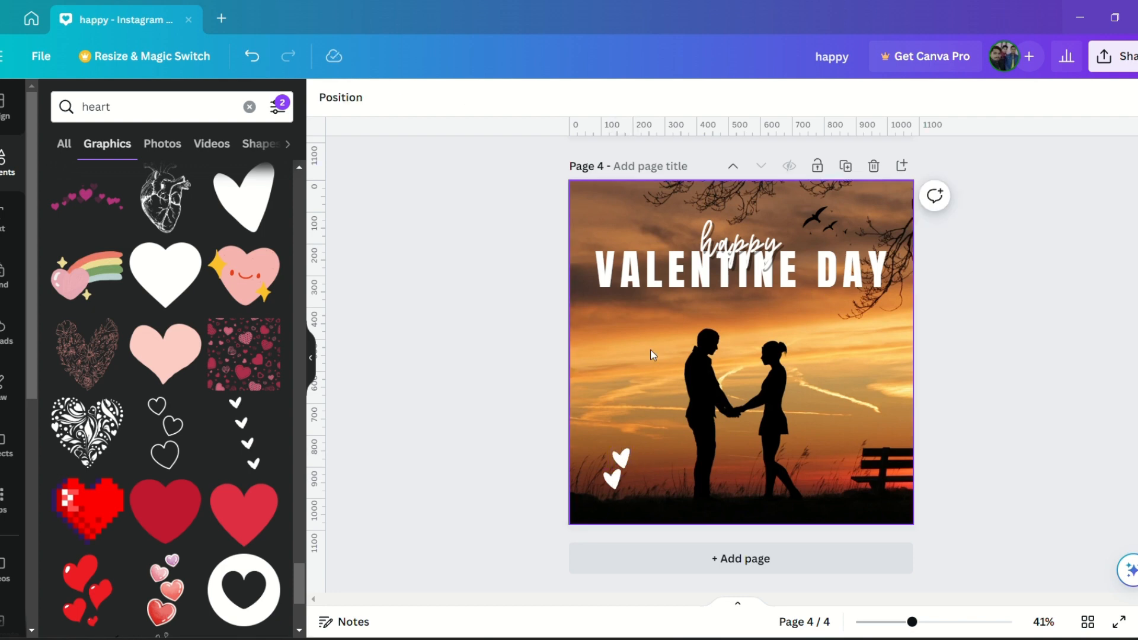
- Search the graphics library for "black heart balloon doddle"
{"action": "left_click", "coordinate": [159, 105]}
{"action": "key", "text": "BackSpace"}
{"action": "key", "text": "BackSpace"}
{"action": "key", "text": "BackSpace"}
{"action": "type", "text": "blac"}
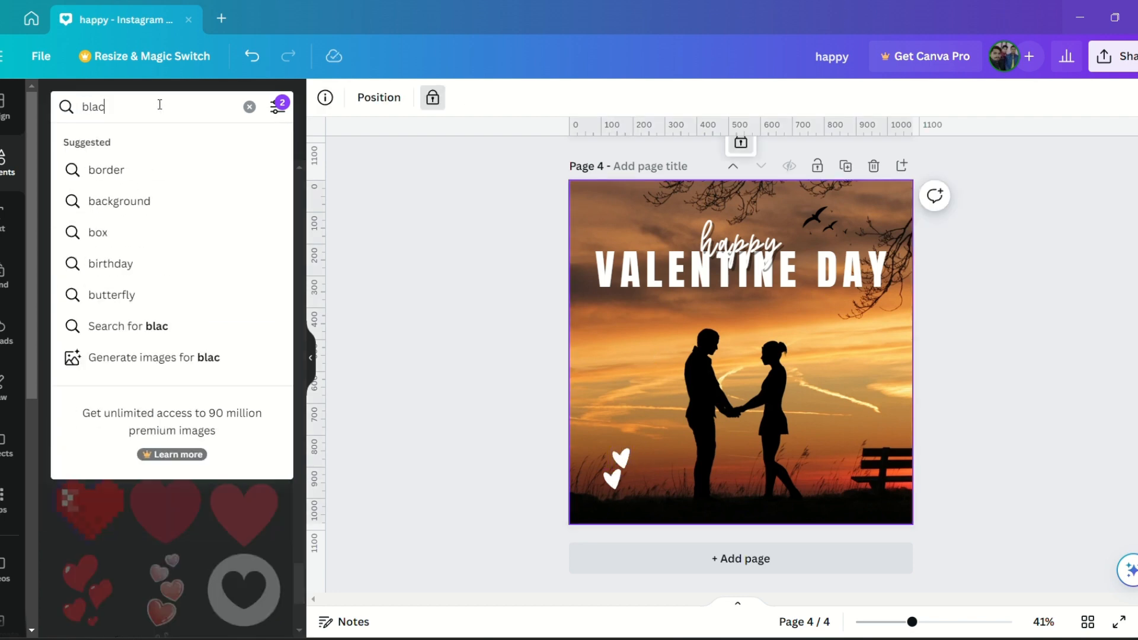
{"action": "type", "text": "k heart"}
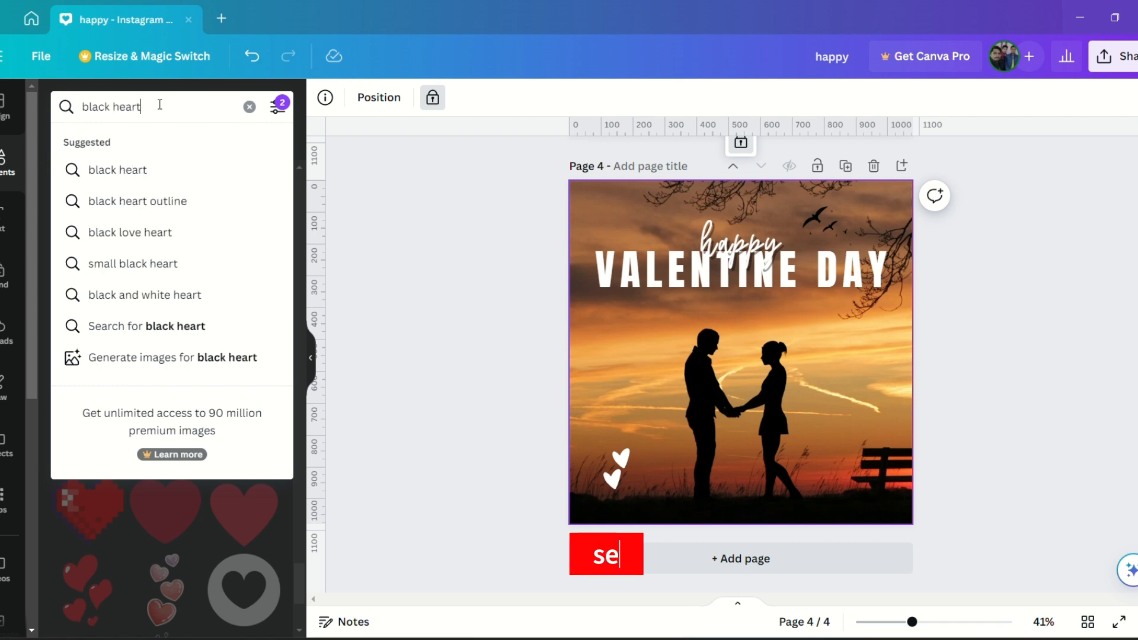
{"action": "type", "text": " balloon"}
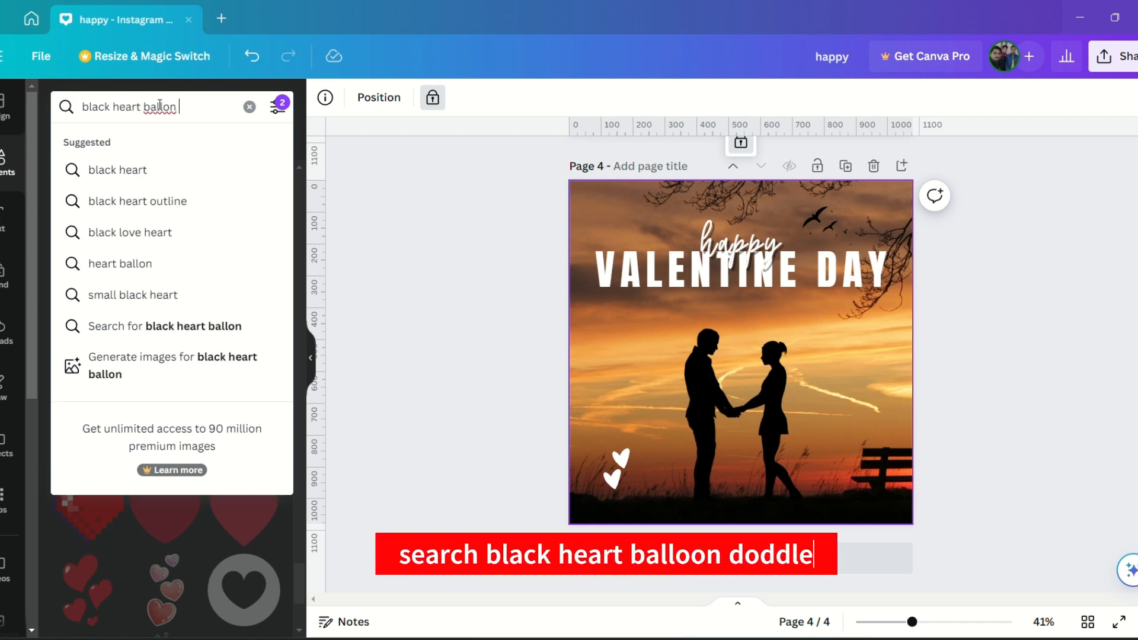
{"action": "type", "text": " do"}
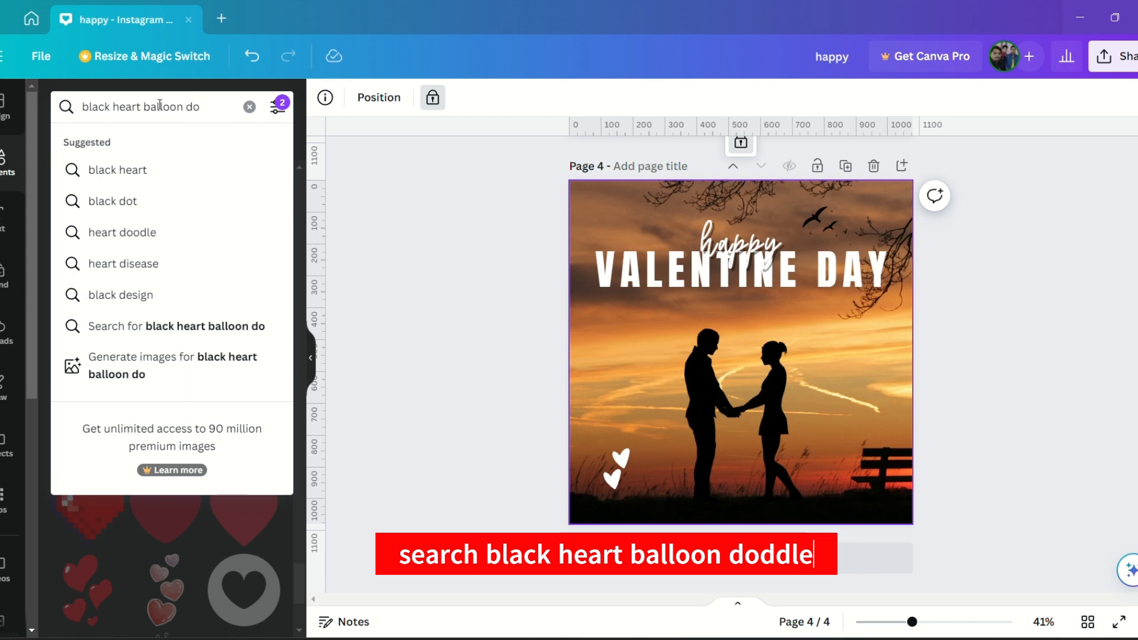
{"action": "type", "text": "ddle"}
{"action": "key", "text": "Return"}
- Add the thin single heart balloon doodle from the results and place it beside the white hearts near the post's lower-left corner
{"action": "scroll", "coordinate": [192, 286], "scroll_direction": "down", "scroll_amount": 1}
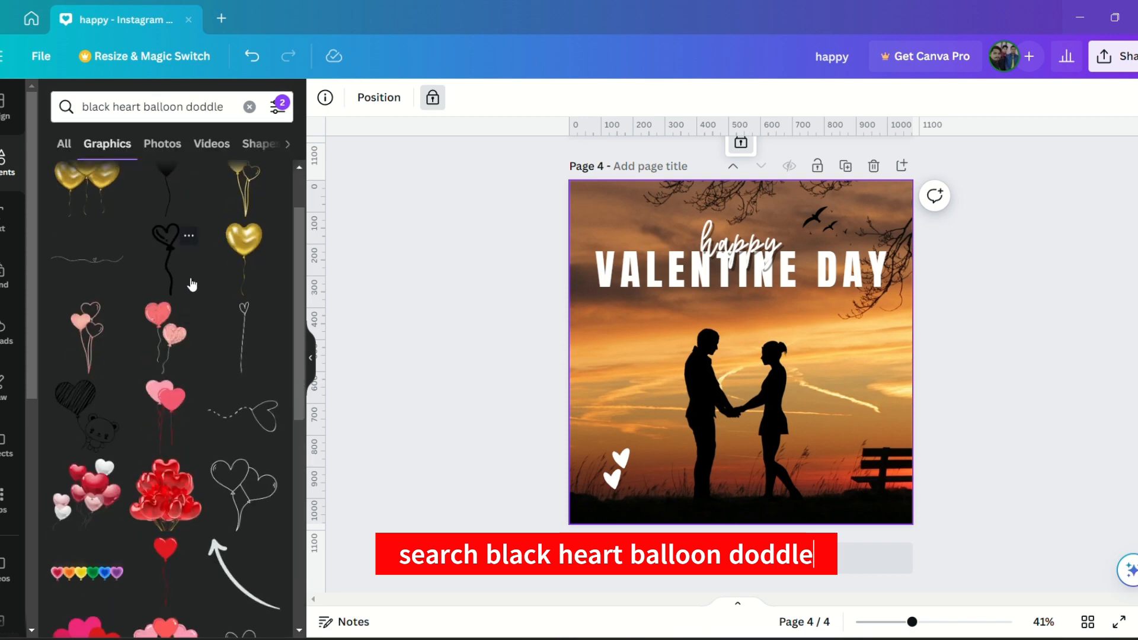
{"action": "left_click", "coordinate": [248, 344]}
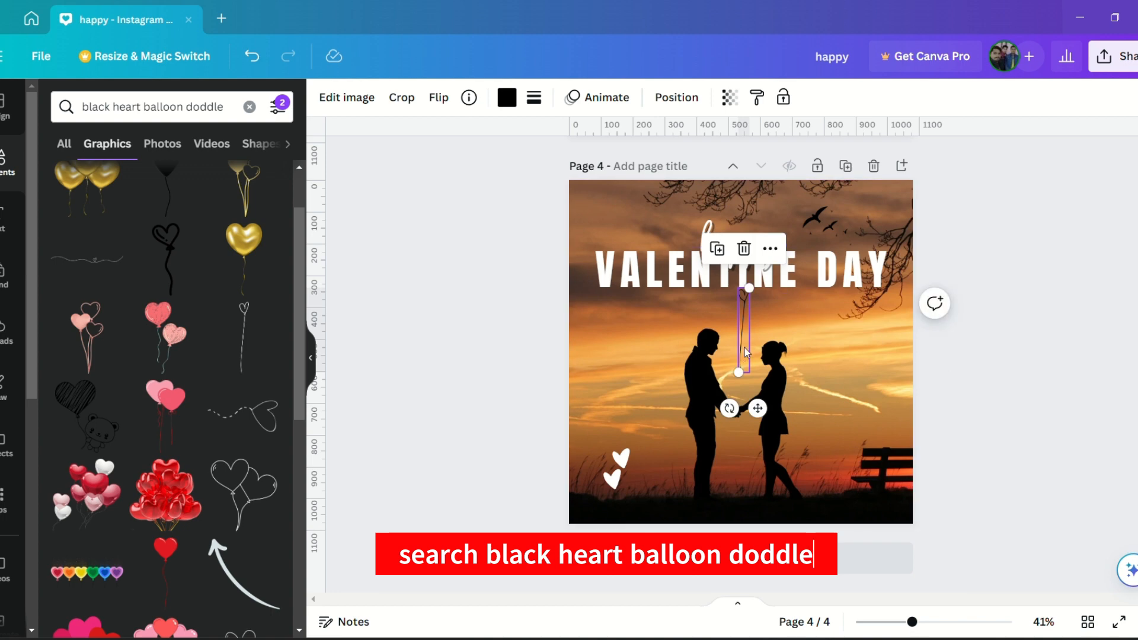
{"action": "left_click_drag", "start_coordinate": [738, 356], "coordinate": [649, 513]}
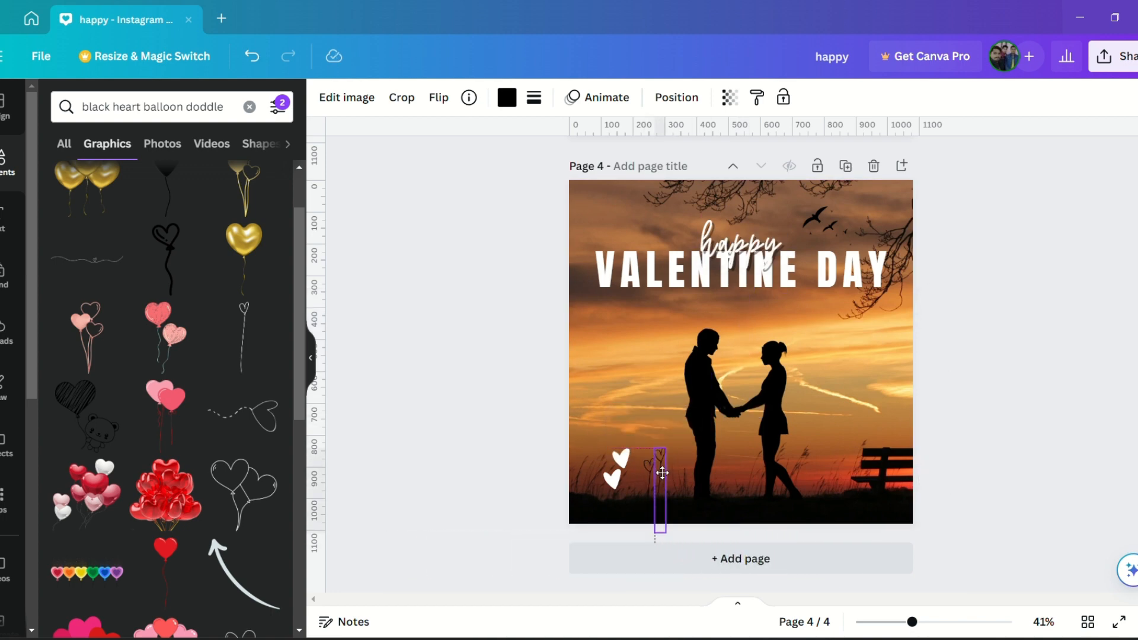
{"action": "left_click", "coordinate": [474, 371]}
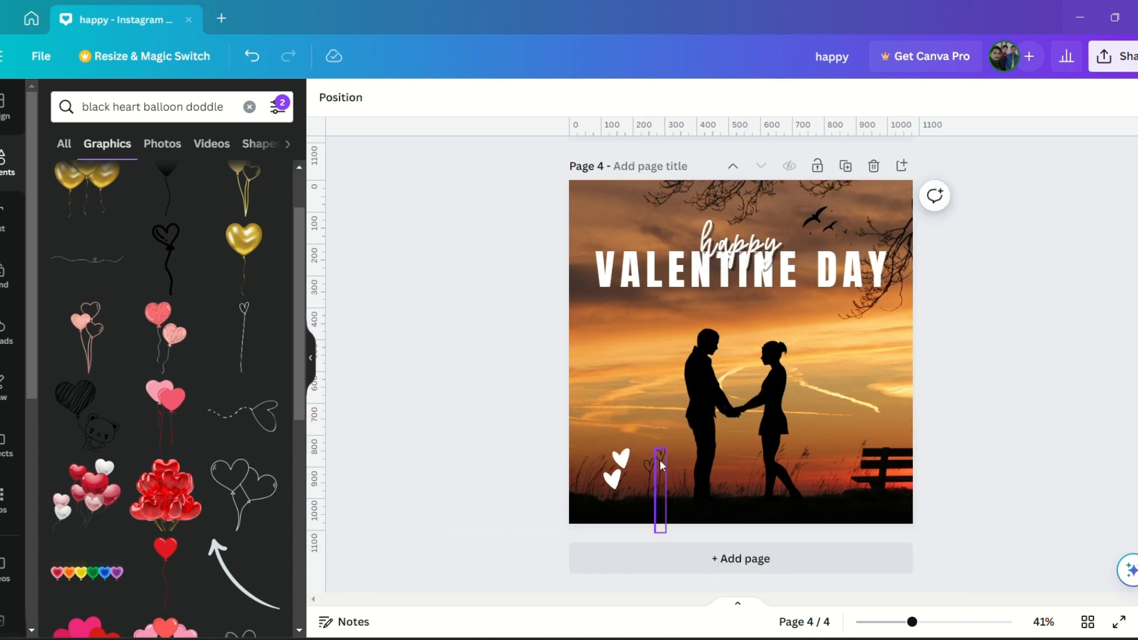
- Place a duplicate of the thin heart balloon doodle in the grass just left of the bench
{"action": "left_click_drag", "start_coordinate": [662, 466], "coordinate": [811, 424]}
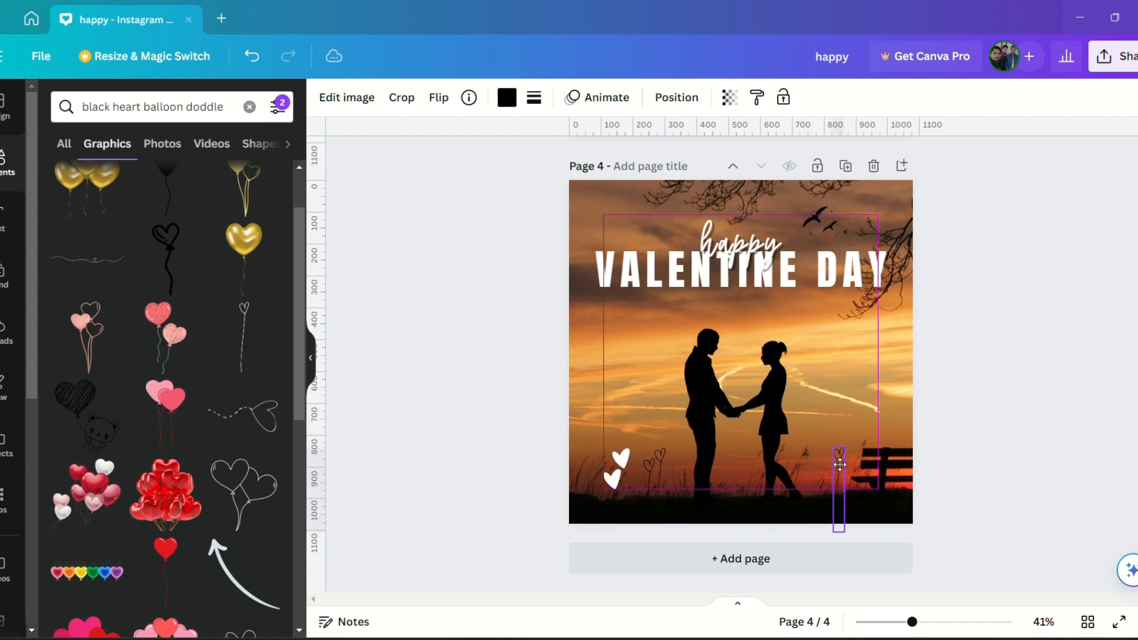
{"action": "left_click_drag", "start_coordinate": [840, 465], "coordinate": [840, 465]}
{"action": "left_click", "coordinate": [970, 372]}
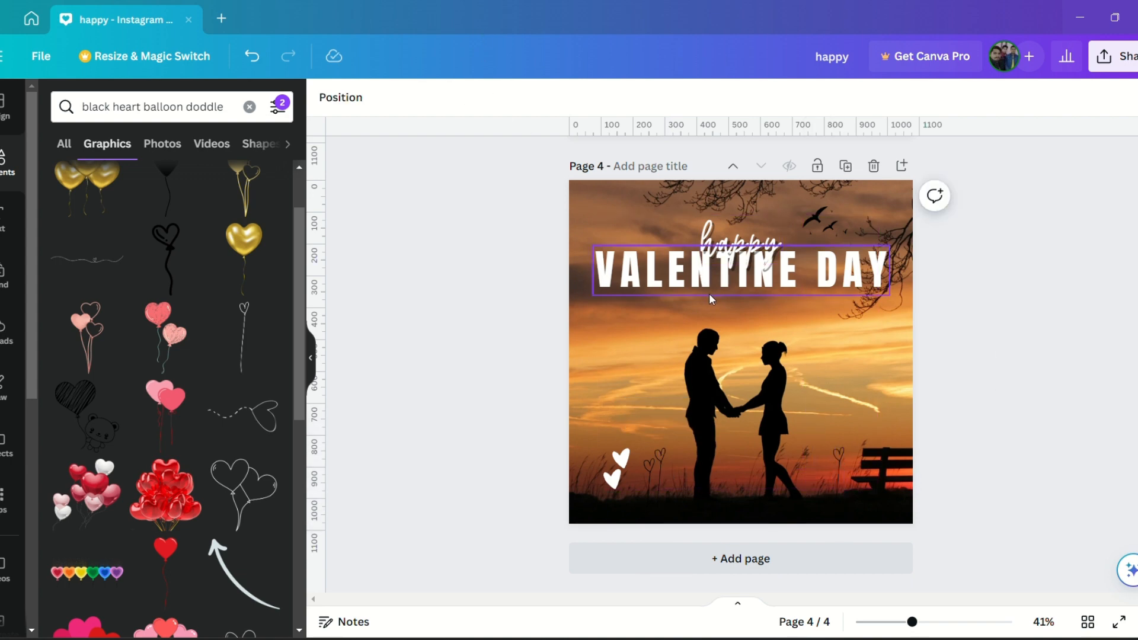
- Duplicate the "VALENTINE DAY" title below the original and replace the copy's text with "14 FEBRUARY"
{"action": "left_click", "coordinate": [726, 279]}
{"action": "left_click", "coordinate": [768, 207]}
{"action": "left_click_drag", "start_coordinate": [756, 266], "coordinate": [756, 301]}
{"action": "double_click", "coordinate": [756, 300]}
{"action": "key", "text": "BackSpace"}
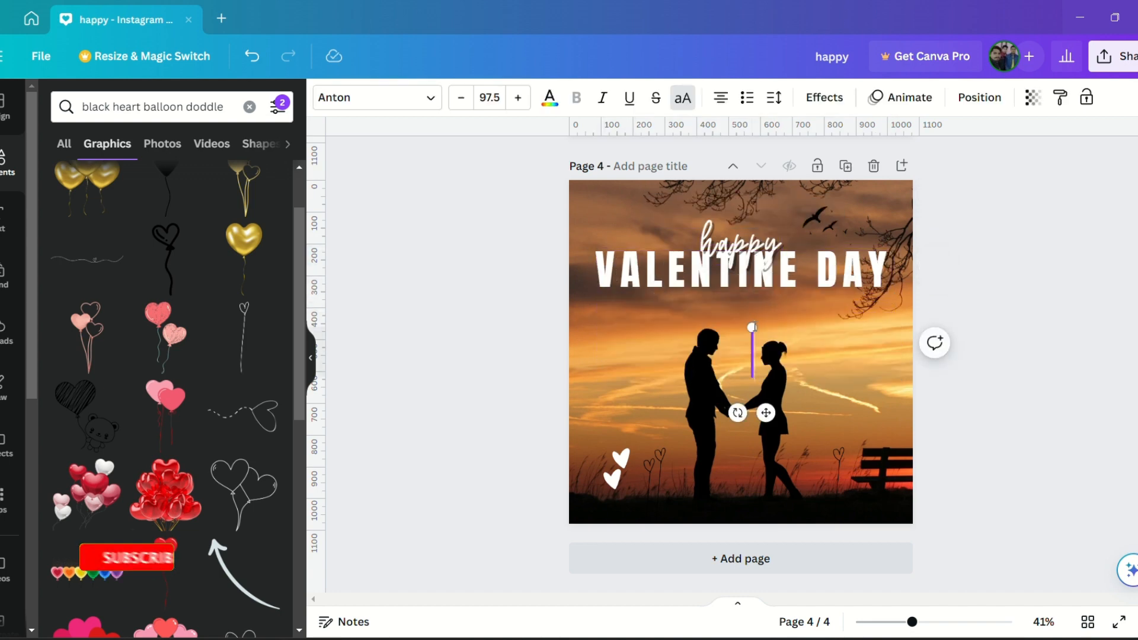
{"action": "type", "text": "14 FEBRUARY"}
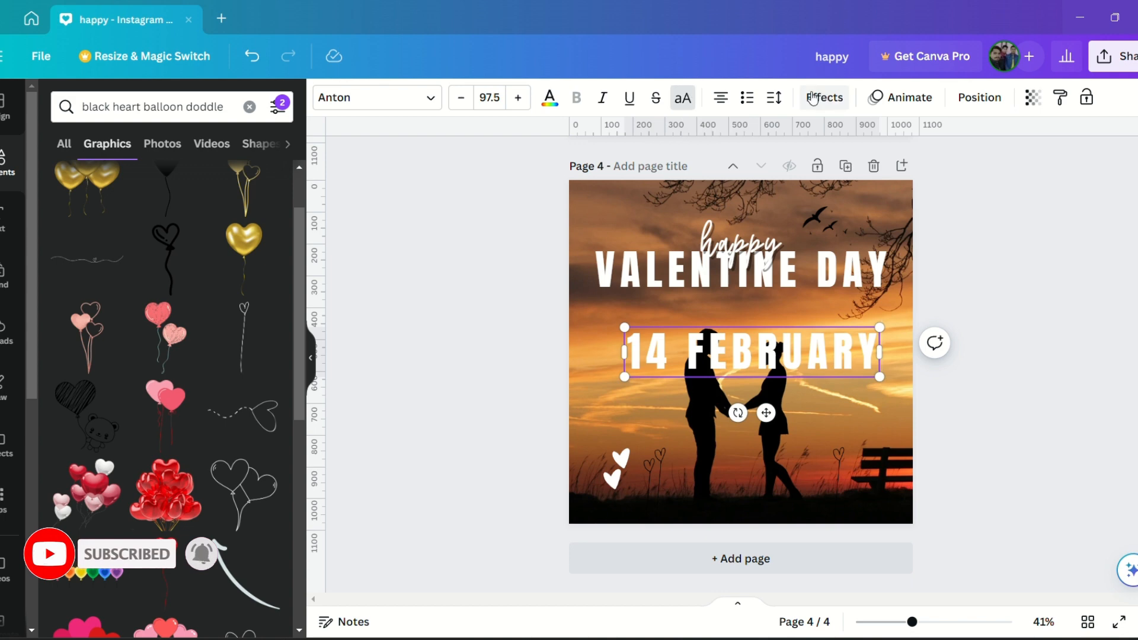
- Change the "14 FEBRUARY" text to Montserrat, shrink it to size 43.8 on one line and tighten its letter spacing
{"action": "left_click", "coordinate": [775, 97]}
{"action": "left_click_drag", "start_coordinate": [837, 160], "coordinate": [832, 169]}
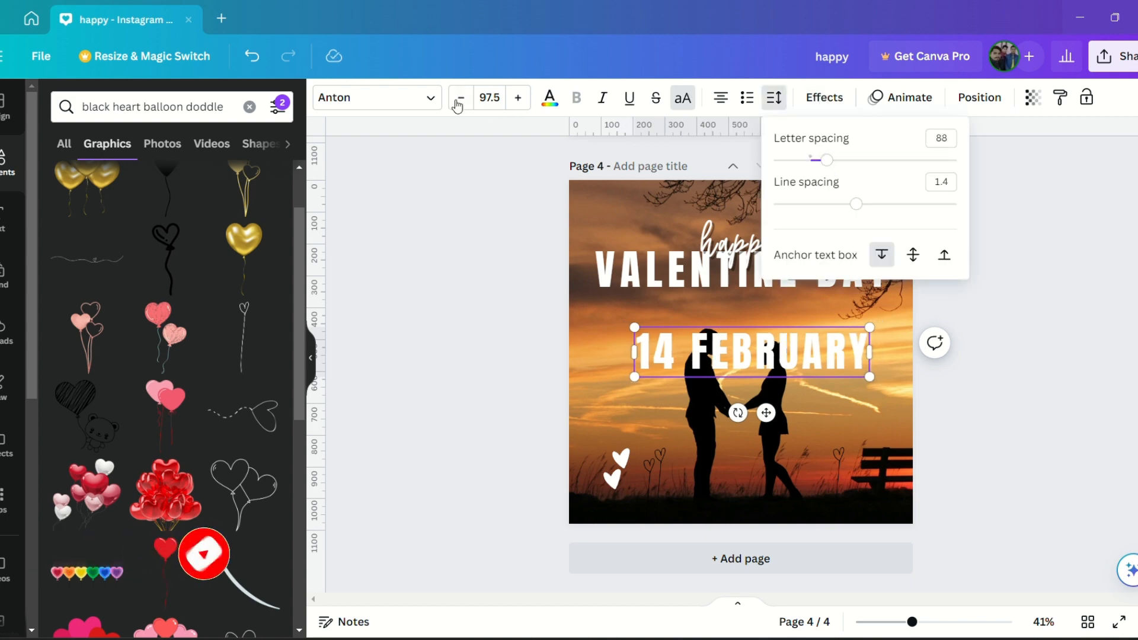
{"action": "left_click", "coordinate": [377, 97]}
{"action": "left_click", "coordinate": [97, 281]}
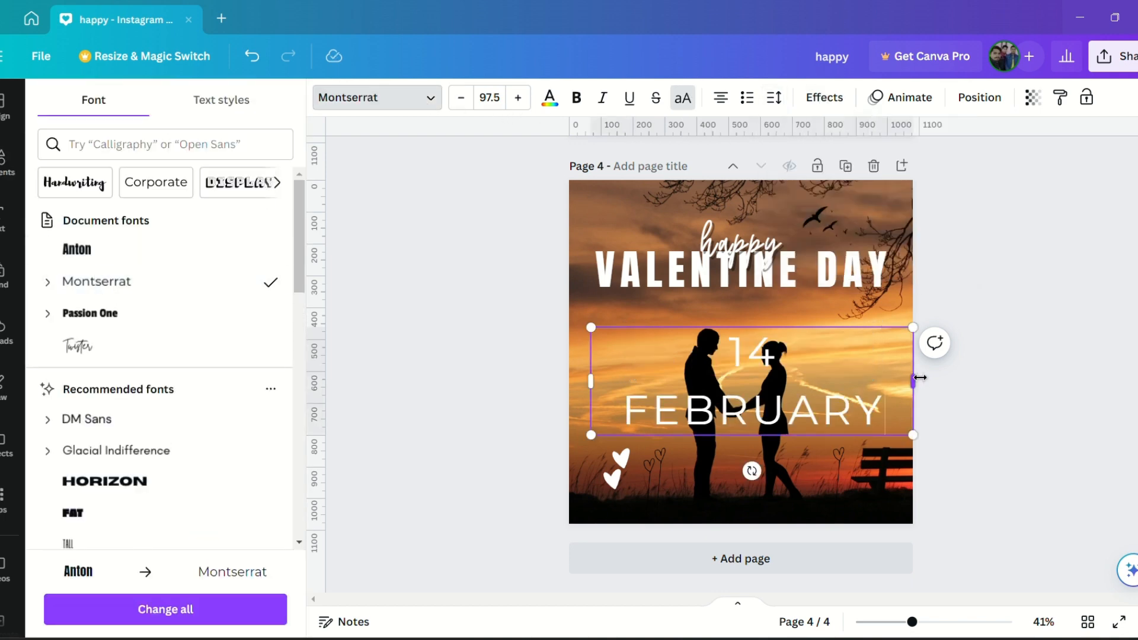
{"action": "left_click_drag", "start_coordinate": [920, 378], "coordinate": [751, 341]}
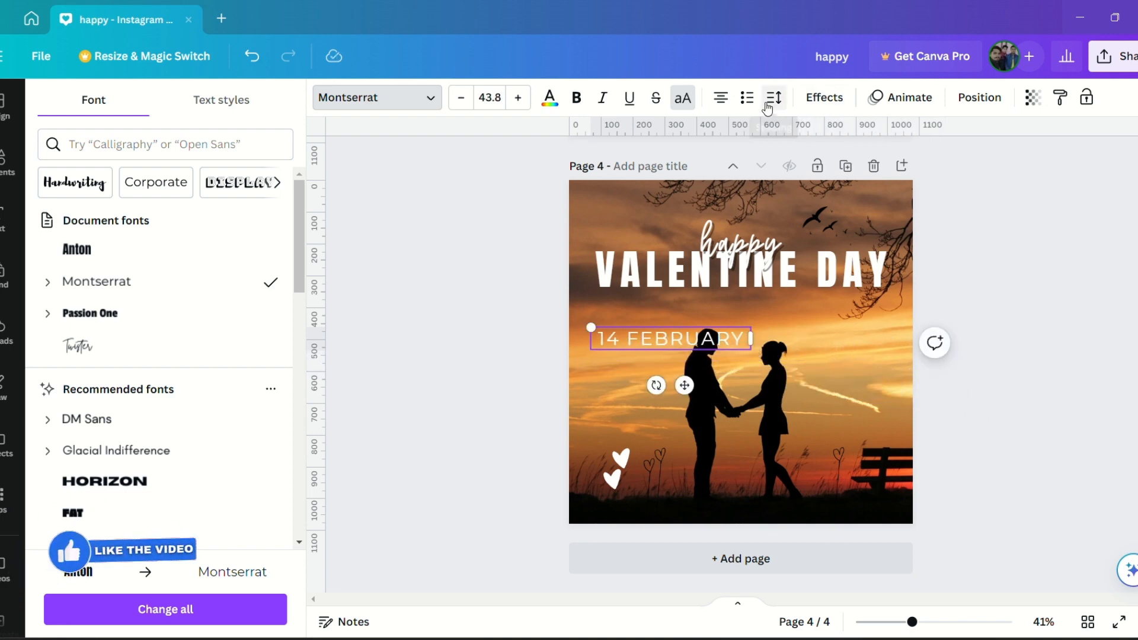
{"action": "left_click", "coordinate": [768, 102]}
{"action": "key", "text": "Escape"}
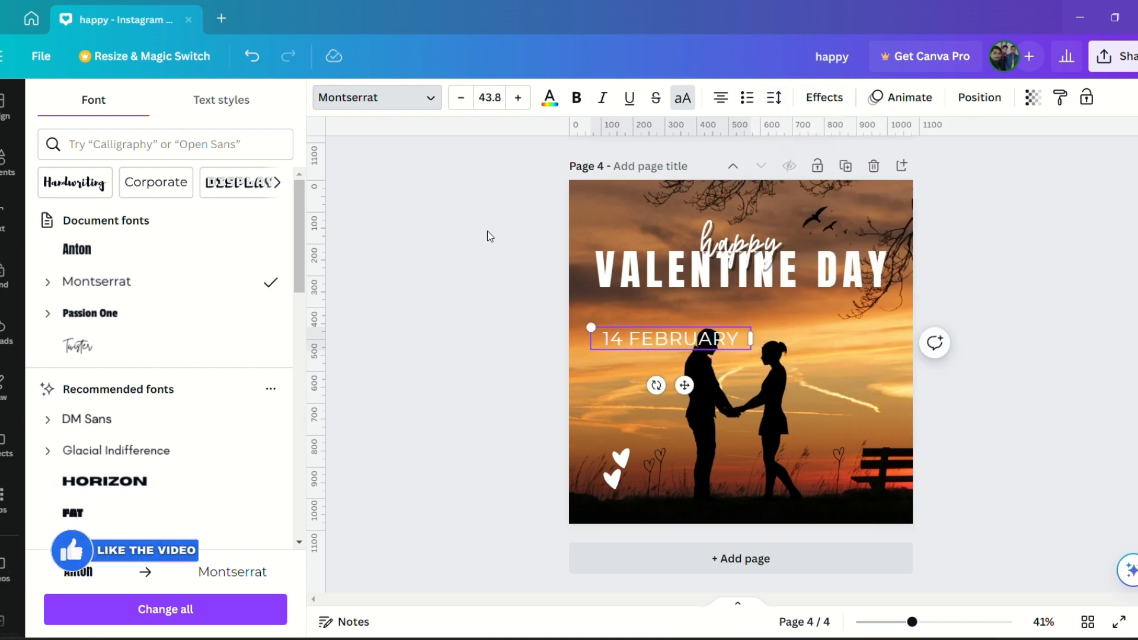
- Try the Medium weight of Montserrat on the date text and return to Regular
{"action": "left_click", "coordinate": [50, 282]}
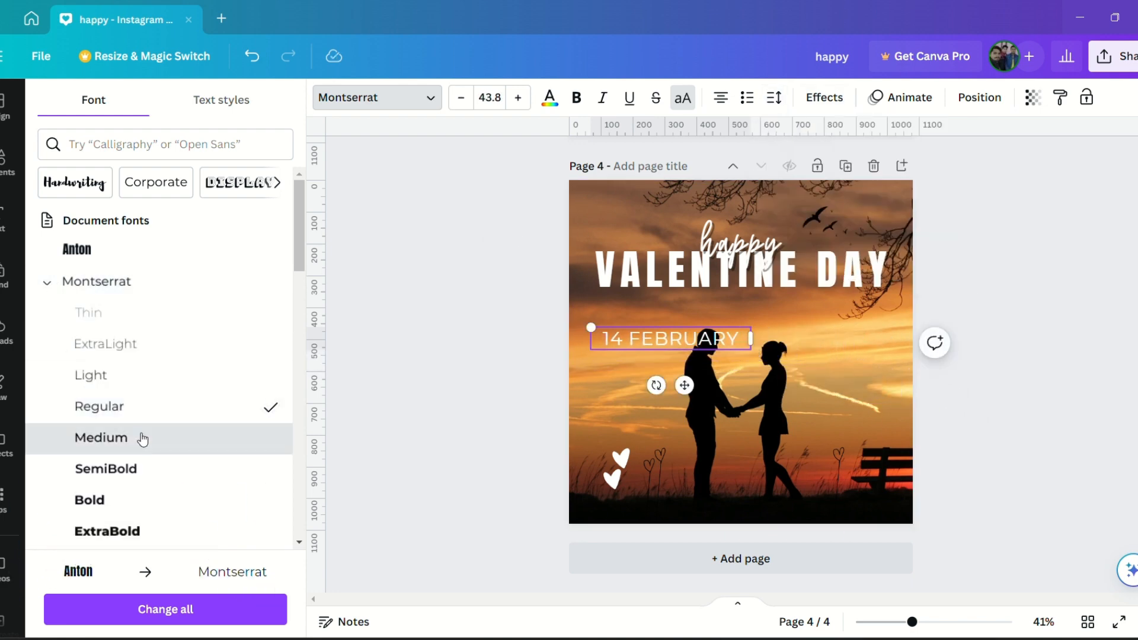
{"action": "left_click", "coordinate": [101, 438]}
{"action": "left_click", "coordinate": [351, 97]}
{"action": "left_click", "coordinate": [351, 96]}
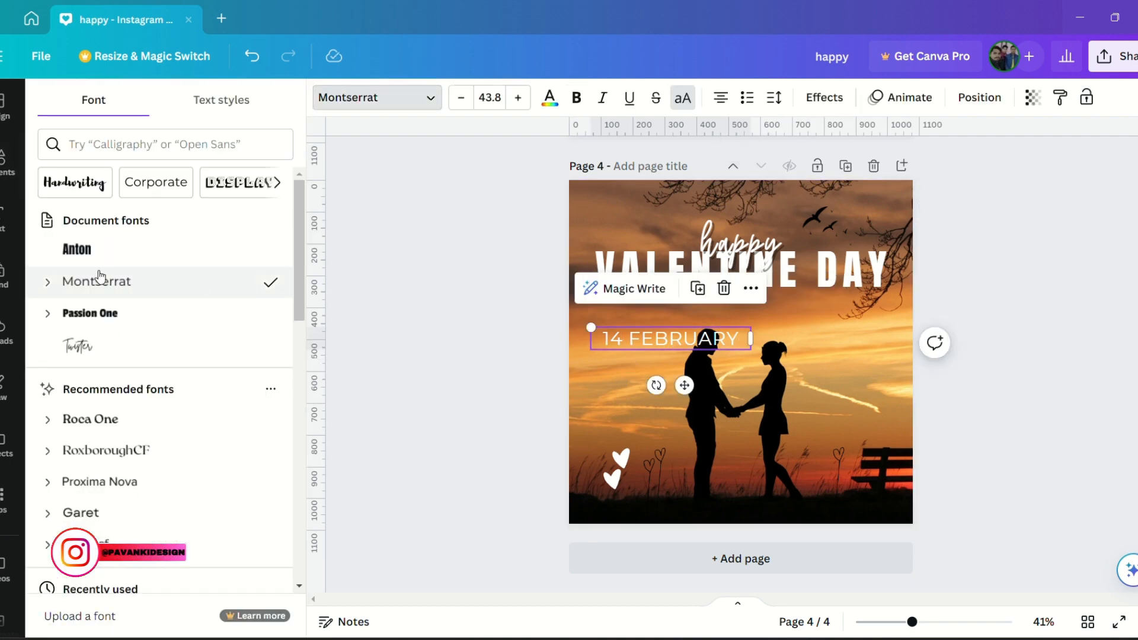
{"action": "left_click", "coordinate": [47, 282]}
{"action": "scroll", "coordinate": [109, 284], "scroll_direction": "down", "scroll_amount": 5}
{"action": "scroll", "coordinate": [108, 285], "scroll_direction": "up", "scroll_amount": 3}
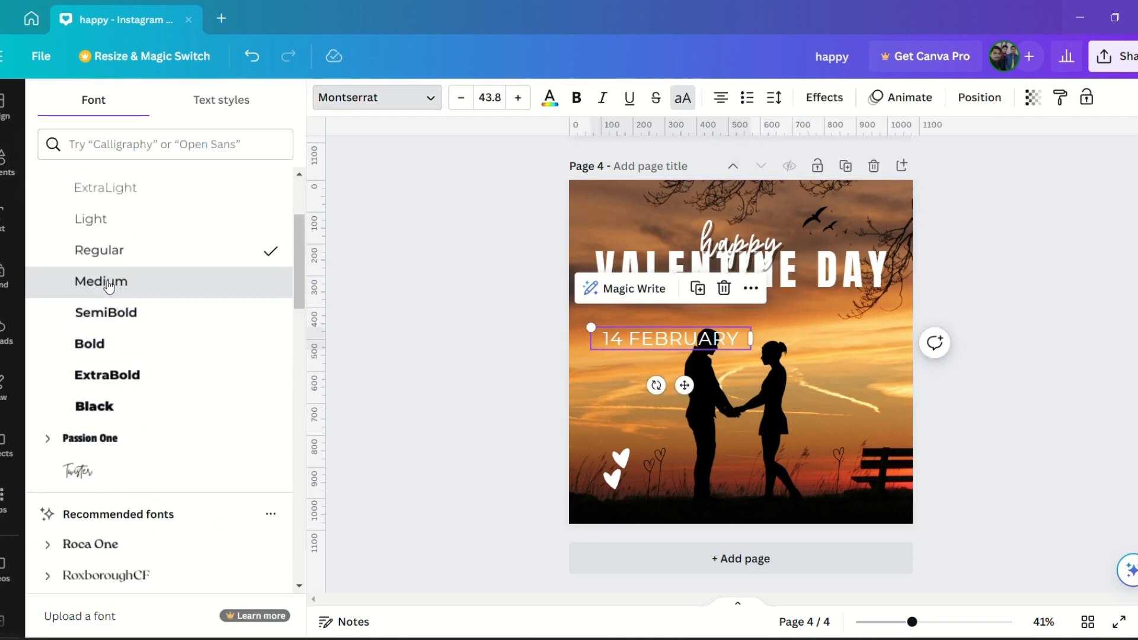
{"action": "left_click", "coordinate": [101, 251]}
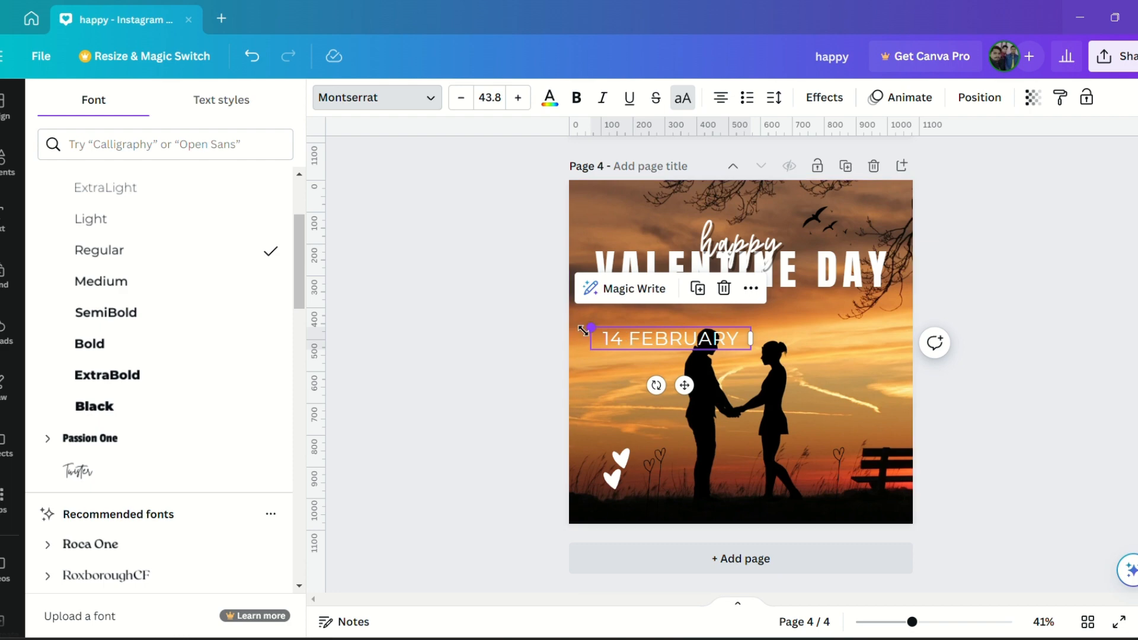
- Shrink the date text to size 26.2 and centre it directly beneath the "VALENTINE DAY" title
{"action": "left_click_drag", "start_coordinate": [583, 330], "coordinate": [647, 339]}
{"action": "left_click_drag", "start_coordinate": [714, 384], "coordinate": [760, 444]}
- Duplicate the date text over the couple, change the copy to "PAVANKIDESIGN" and widen its text box
{"action": "left_click", "coordinate": [769, 256]}
{"action": "double_click", "coordinate": [762, 399]}
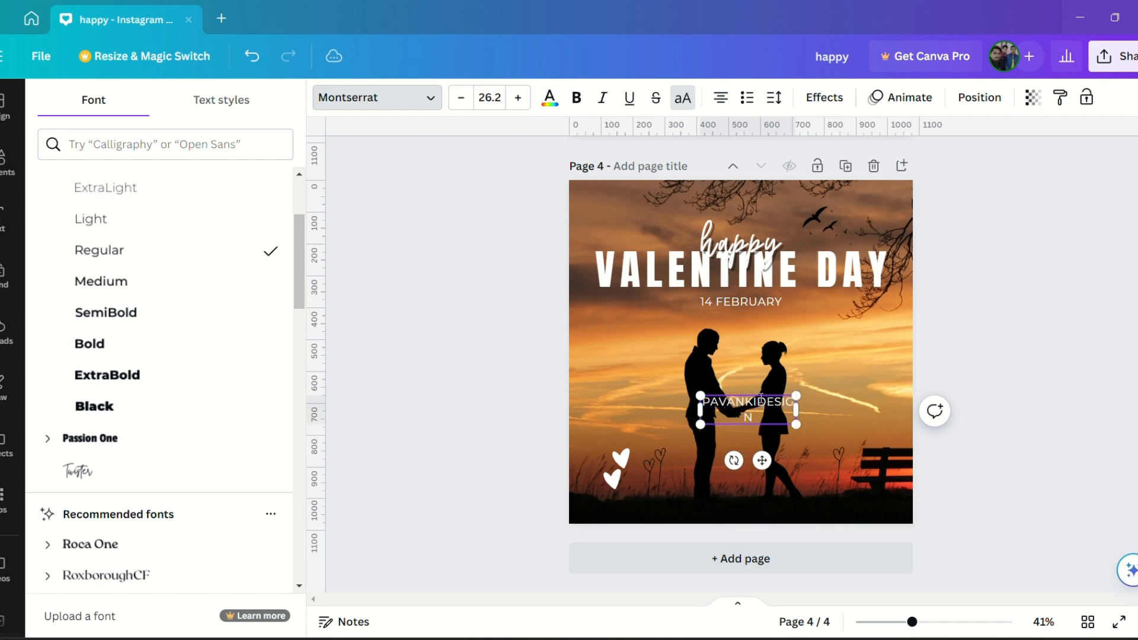
{"action": "left_click_drag", "start_coordinate": [800, 415], "coordinate": [809, 415]}
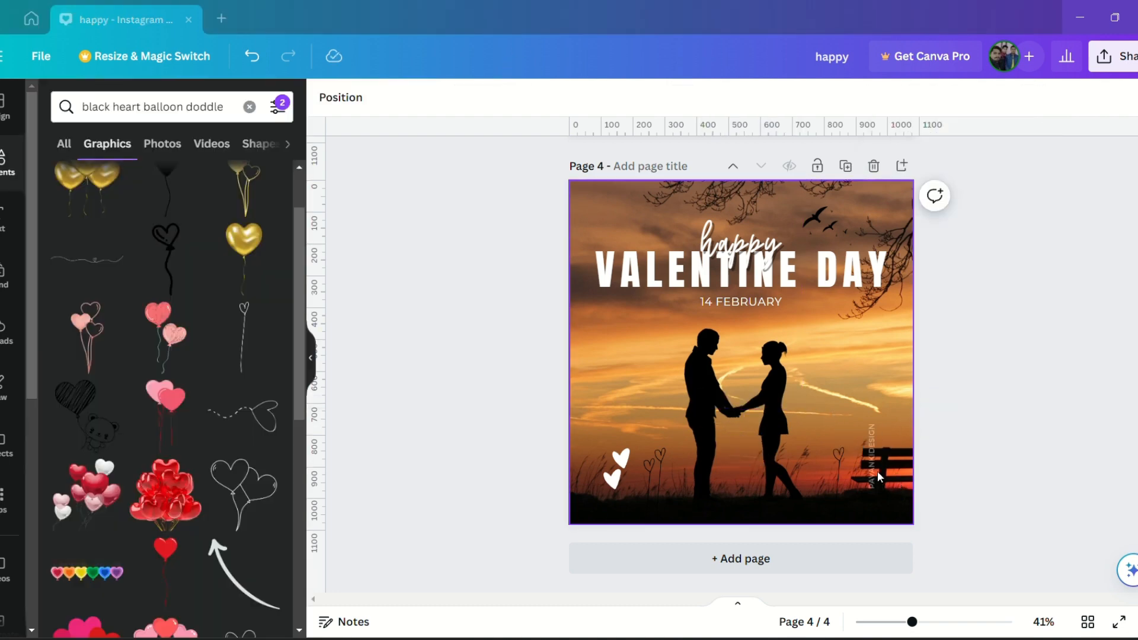
- Rotate the small "PAVANKIDESIGN" text to horizontal and place it below the balloon doodle beside the bench
{"action": "left_click", "coordinate": [876, 466]}
{"action": "left_click_drag", "start_coordinate": [873, 499], "coordinate": [860, 523]}
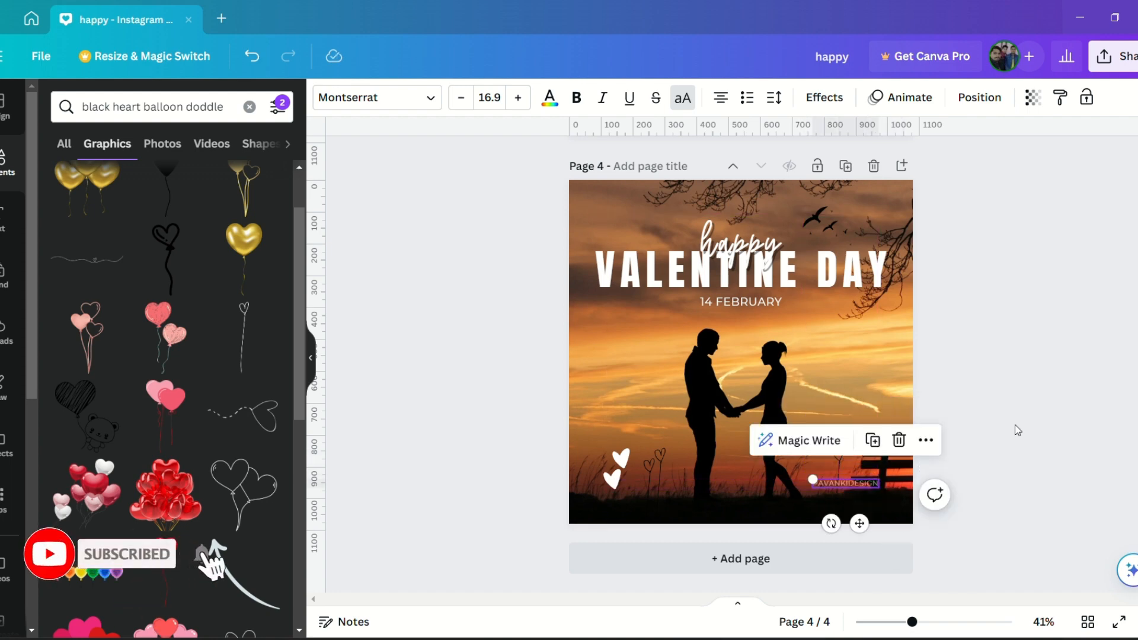
{"action": "left_click", "coordinate": [1017, 428]}
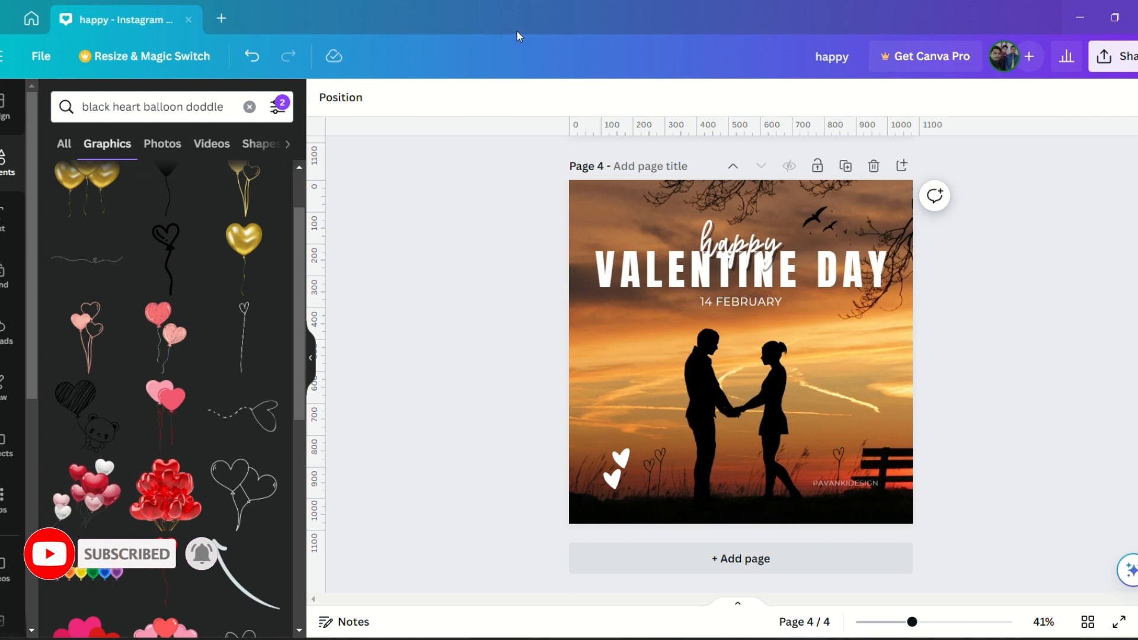